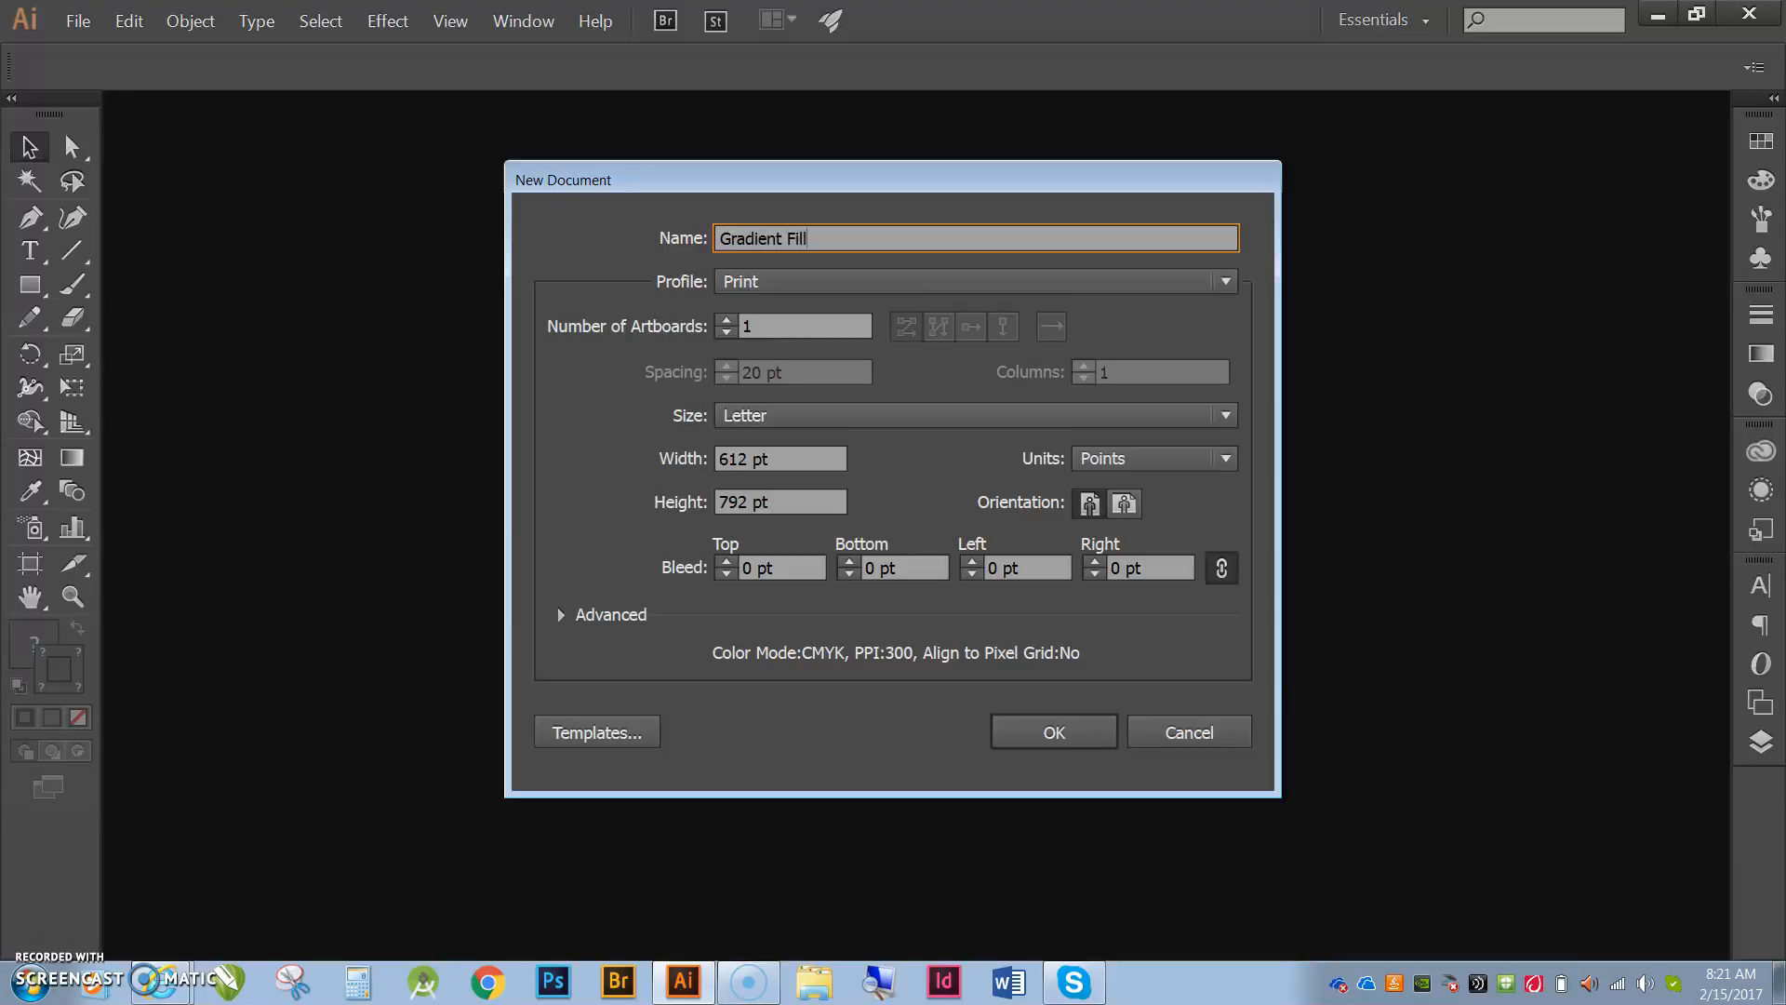
# Set the new Gradient Fill document to inches with landscape orientation and create it.
pyautogui.click(1214, 458)
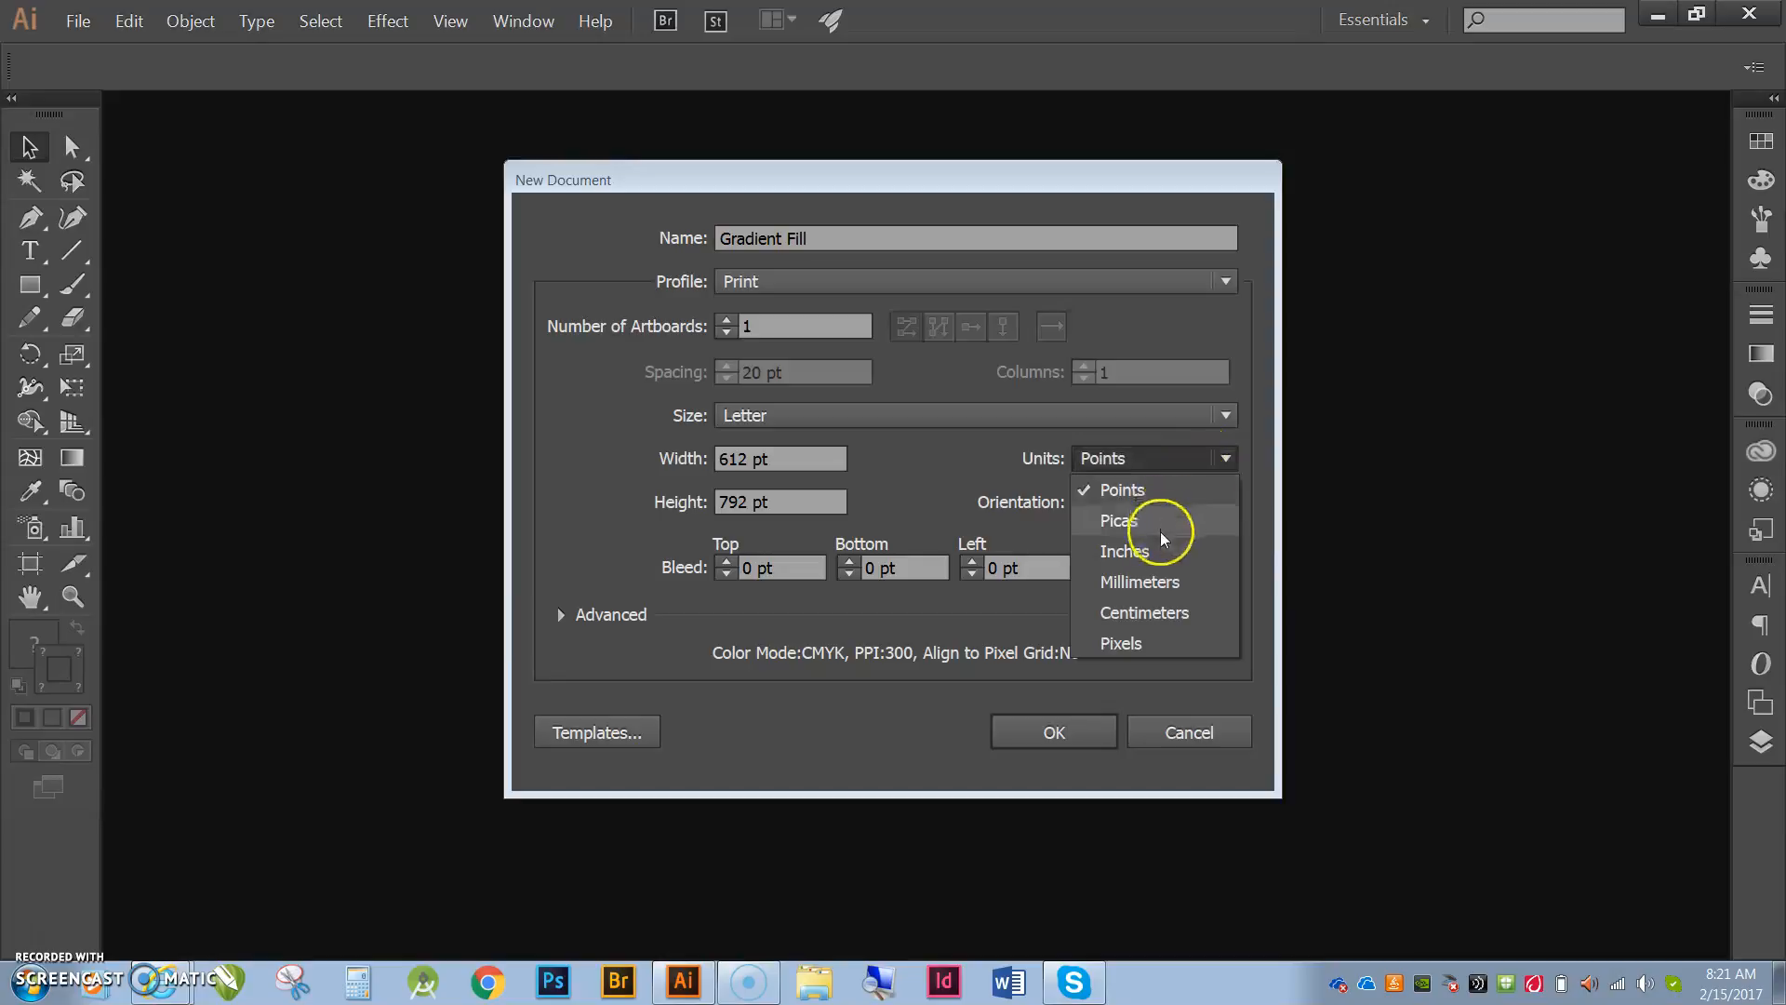
pyautogui.click(1125, 552)
pyautogui.click(1123, 504)
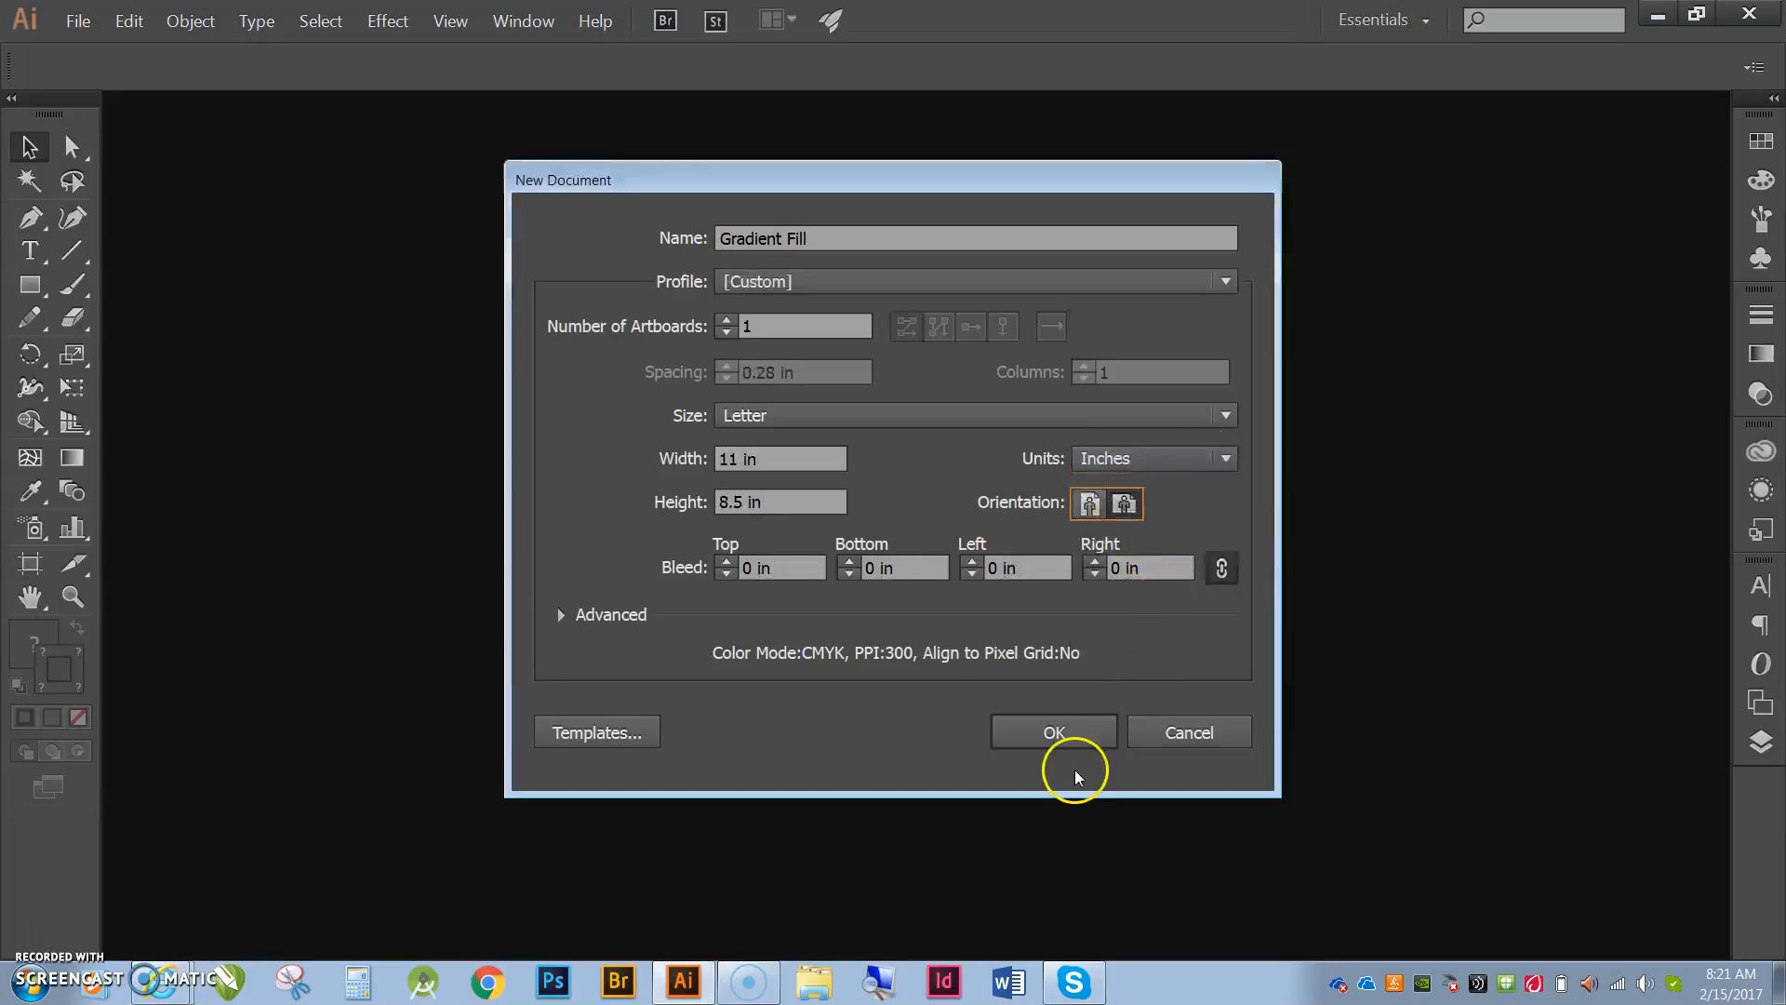
pyautogui.click(1056, 734)
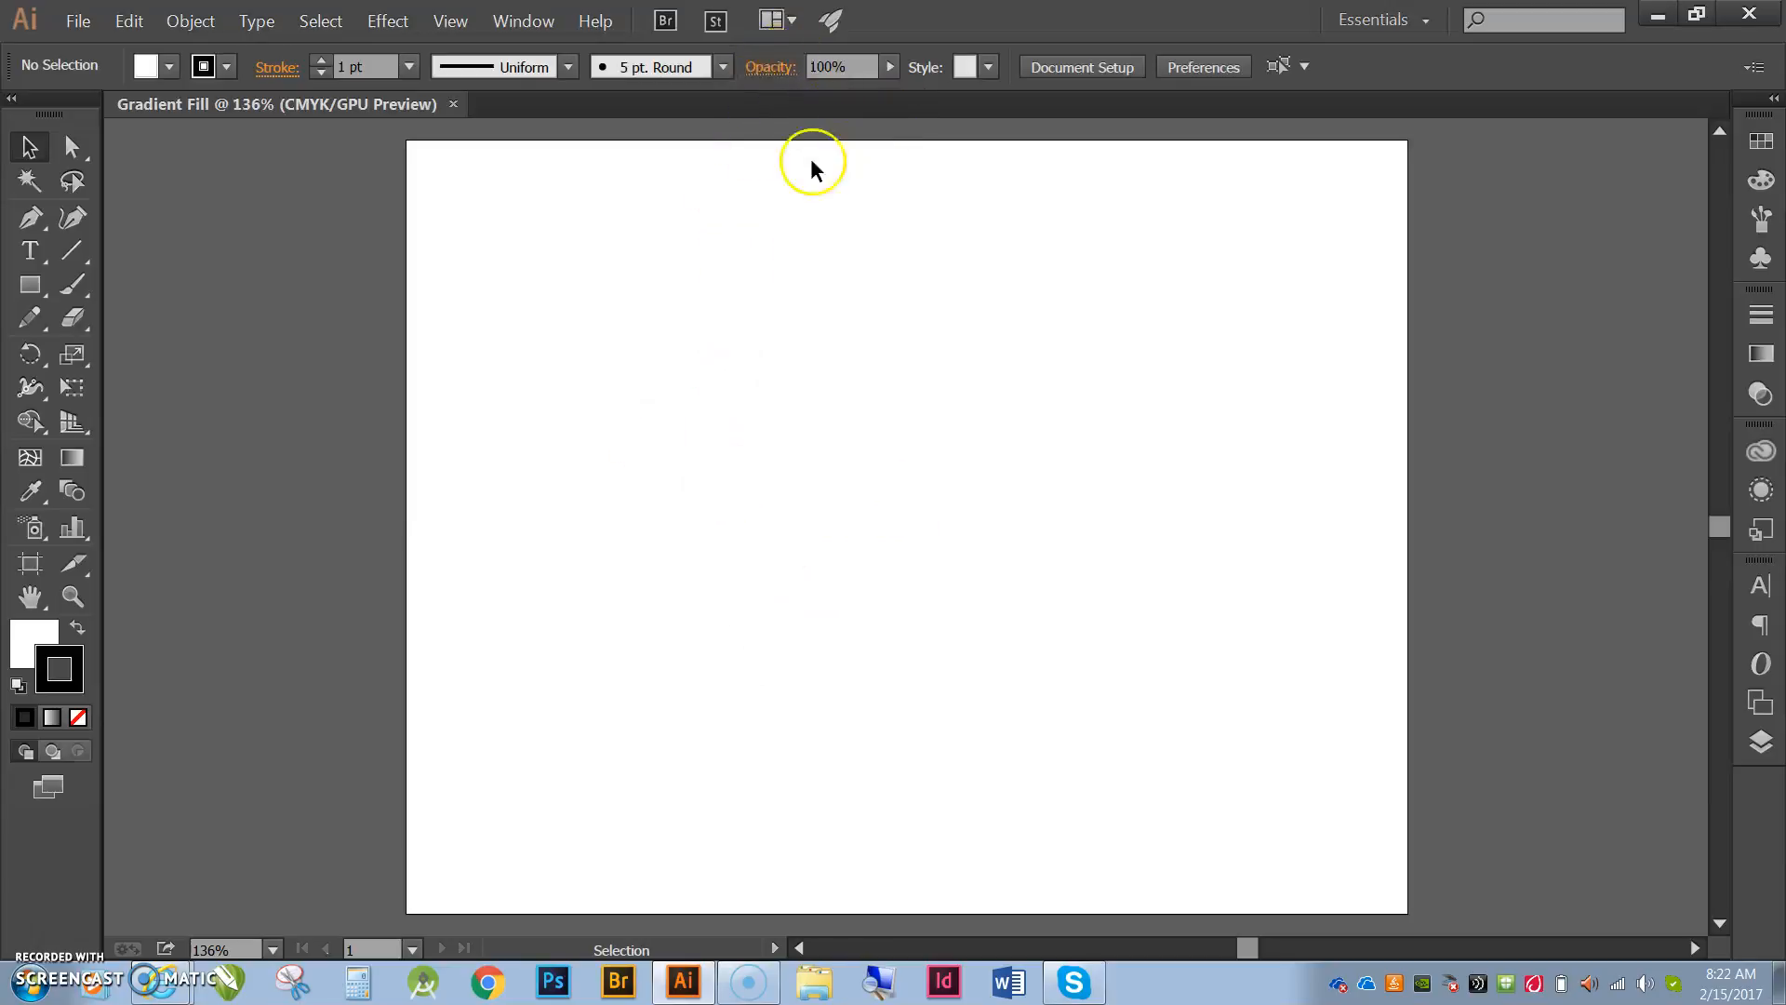
# Show the rulers and place a horizontal and a vertical guide crossing at the centre of the artboard.
pyautogui.hotkey('ctrl', 'r')
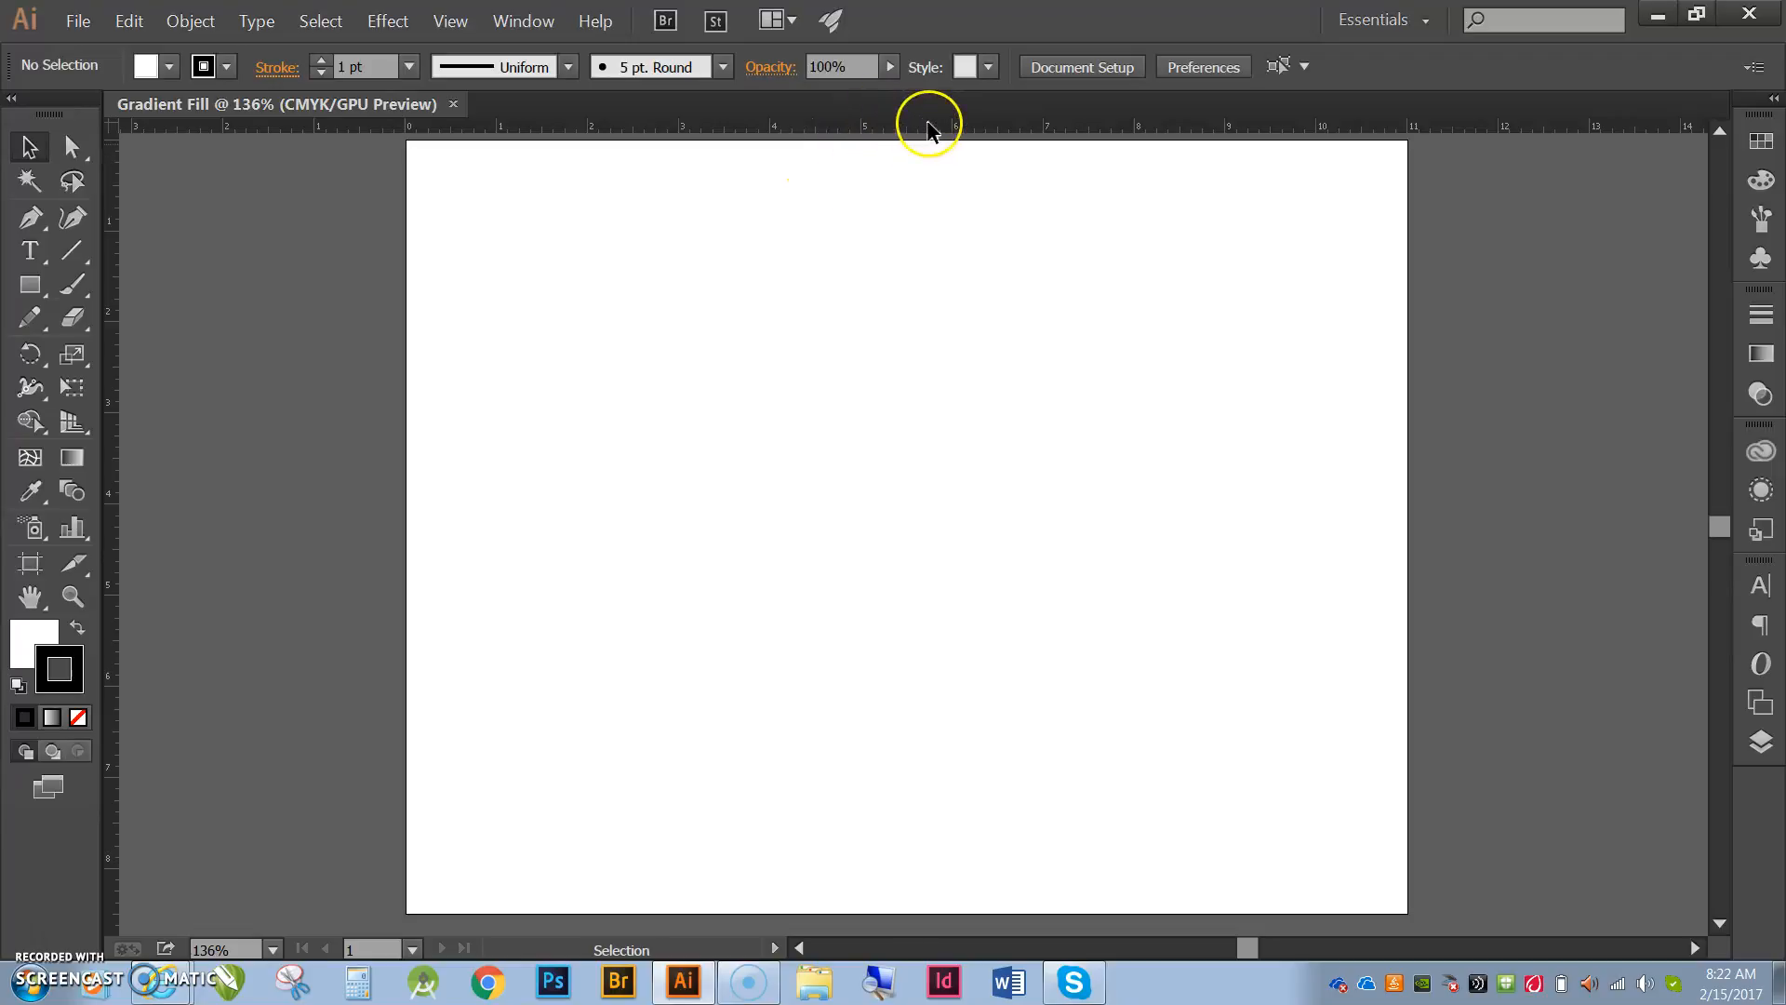
pyautogui.moveTo(929, 124); pyautogui.dragTo(920, 531)
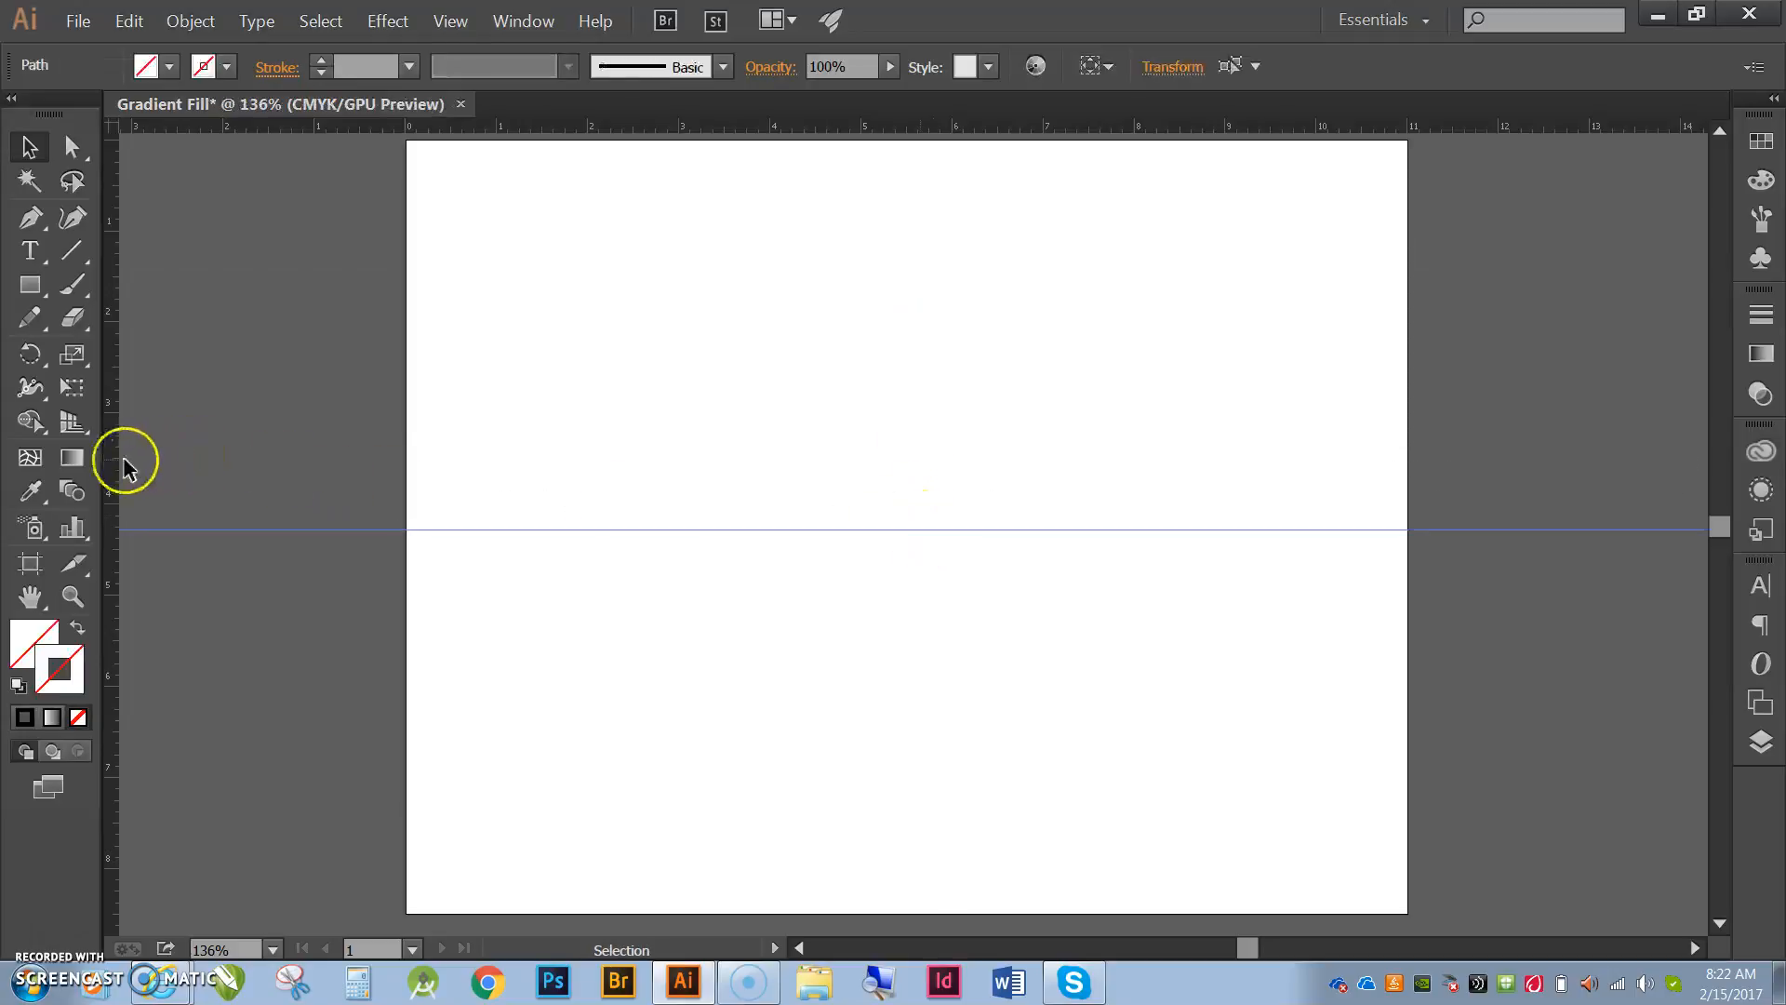
pyautogui.moveTo(112, 464); pyautogui.dragTo(907, 539)
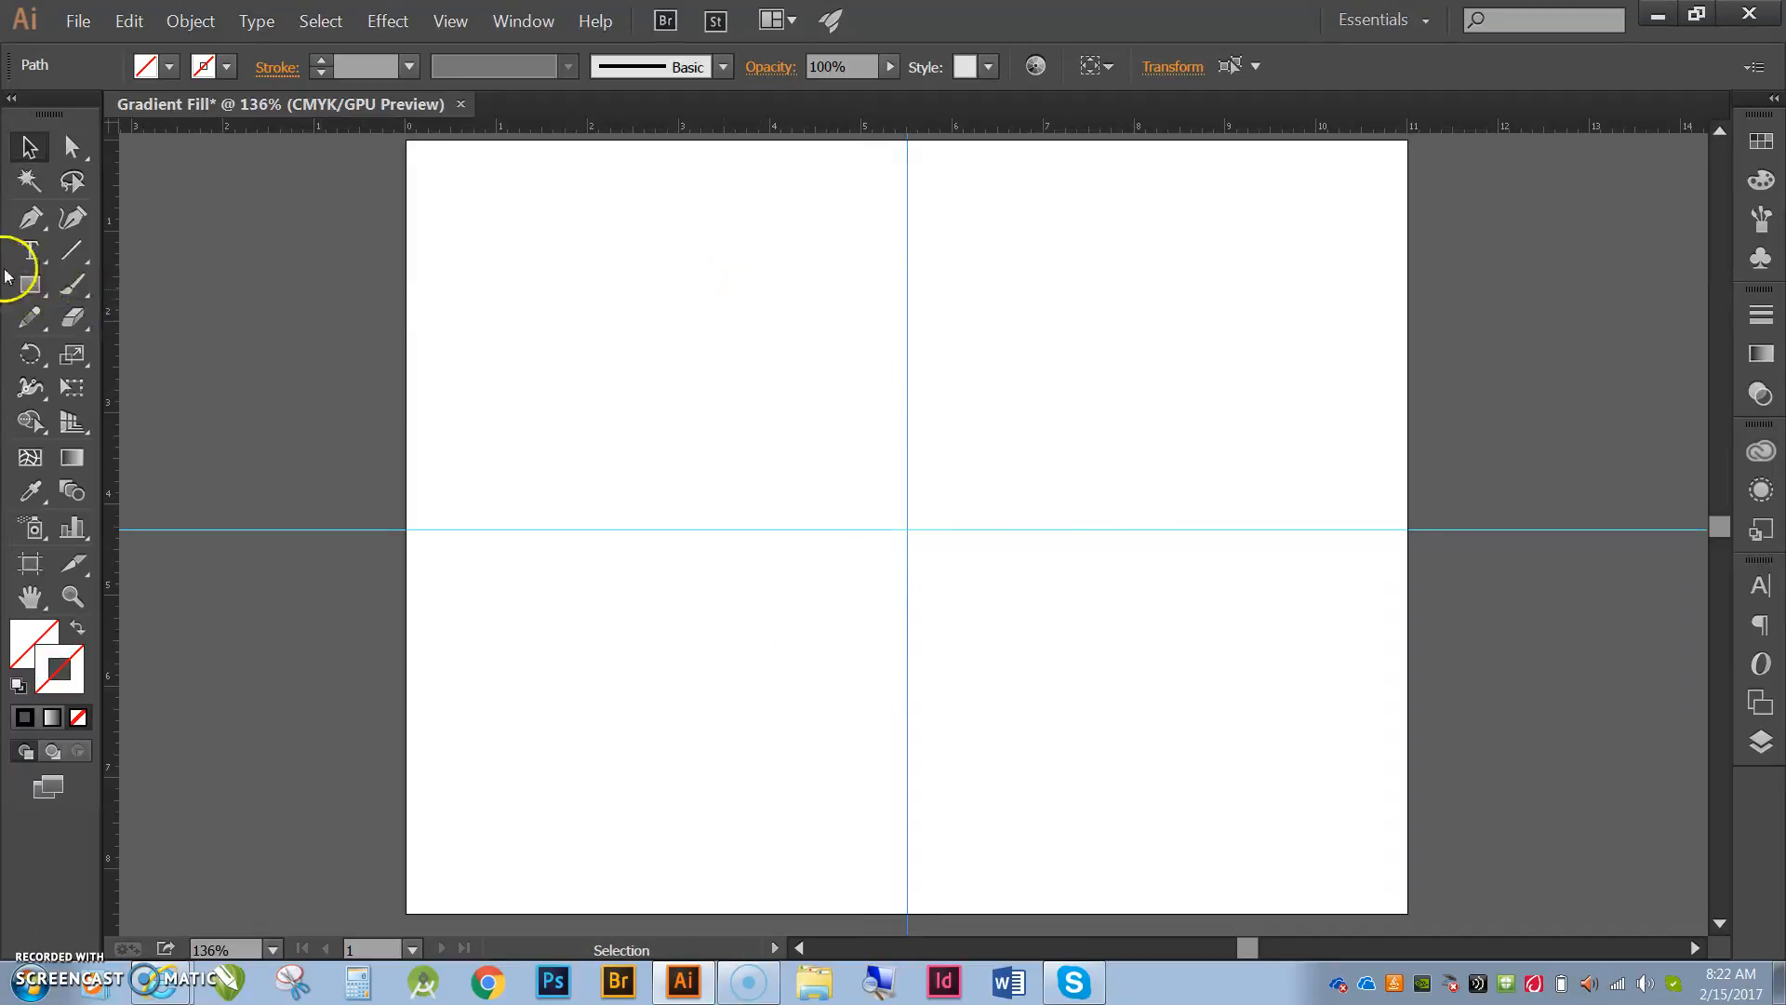
# Draw a rectangle about 4 by 2 inches in the artboard's upper-left quadrant and give it a red C=15 M=100 Y=90 K=10 stroke.
pyautogui.moveTo(29, 293); pyautogui.dragTo(134, 286)
pyautogui.moveTo(477, 246); pyautogui.dragTo(845, 431)
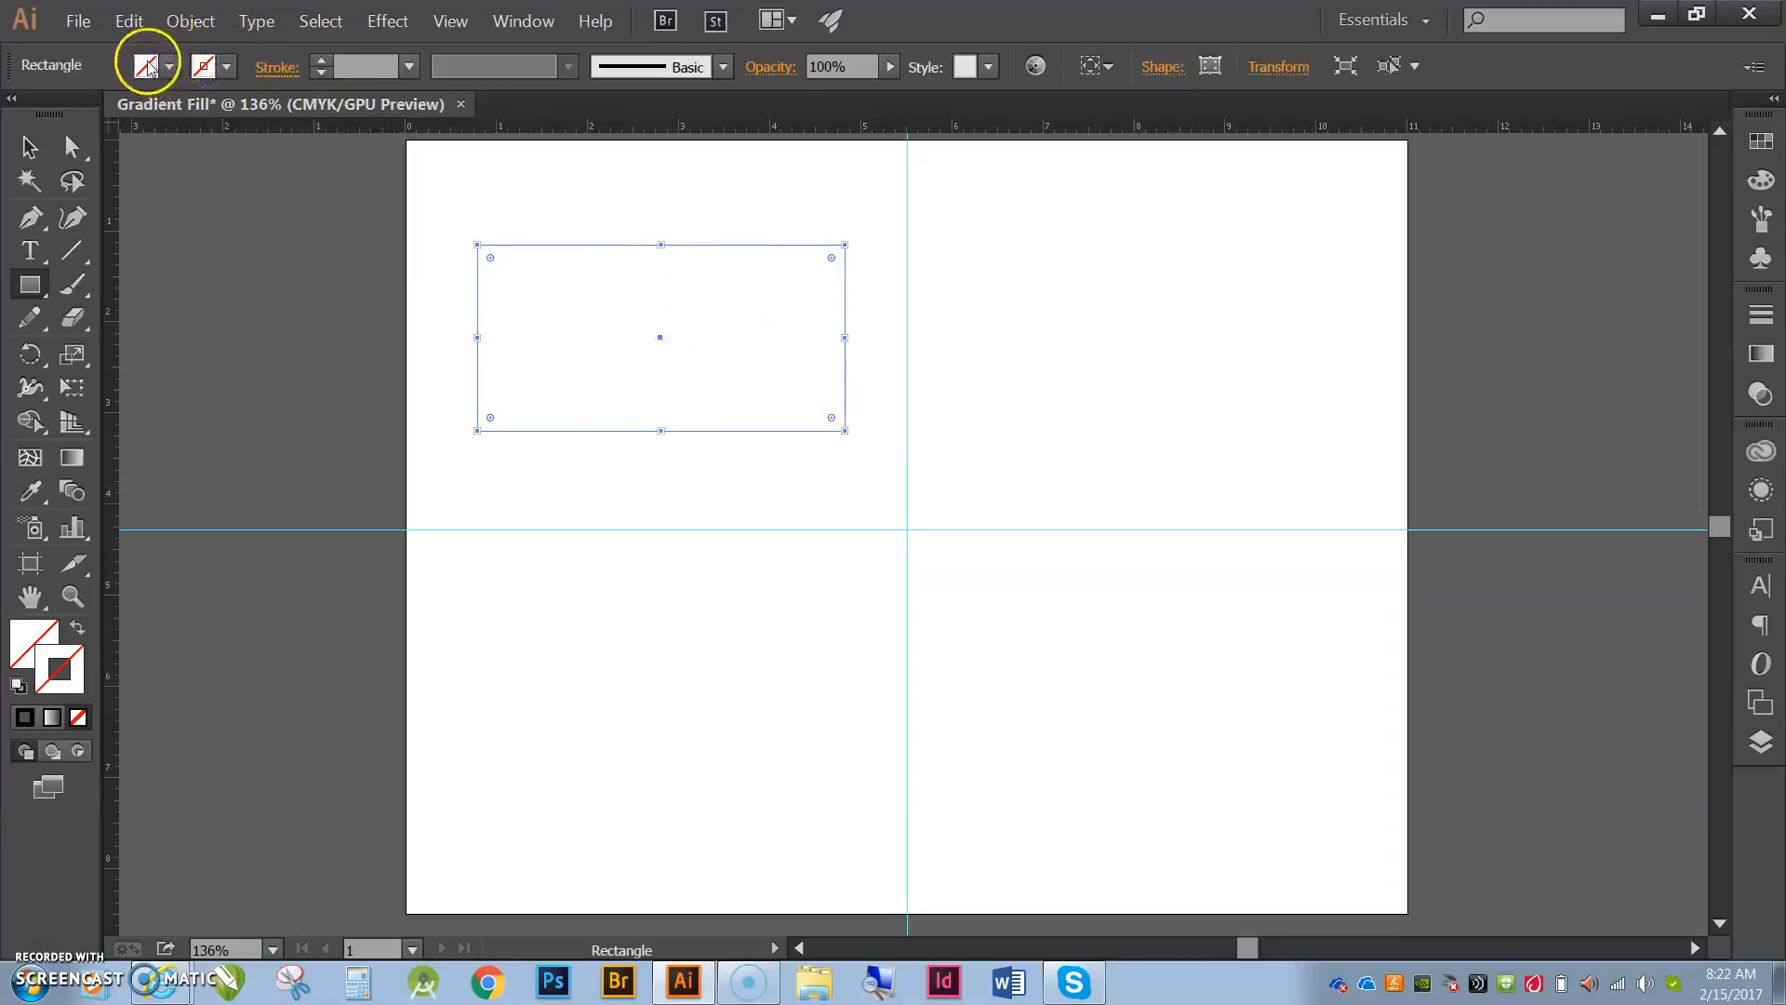
pyautogui.click(228, 70)
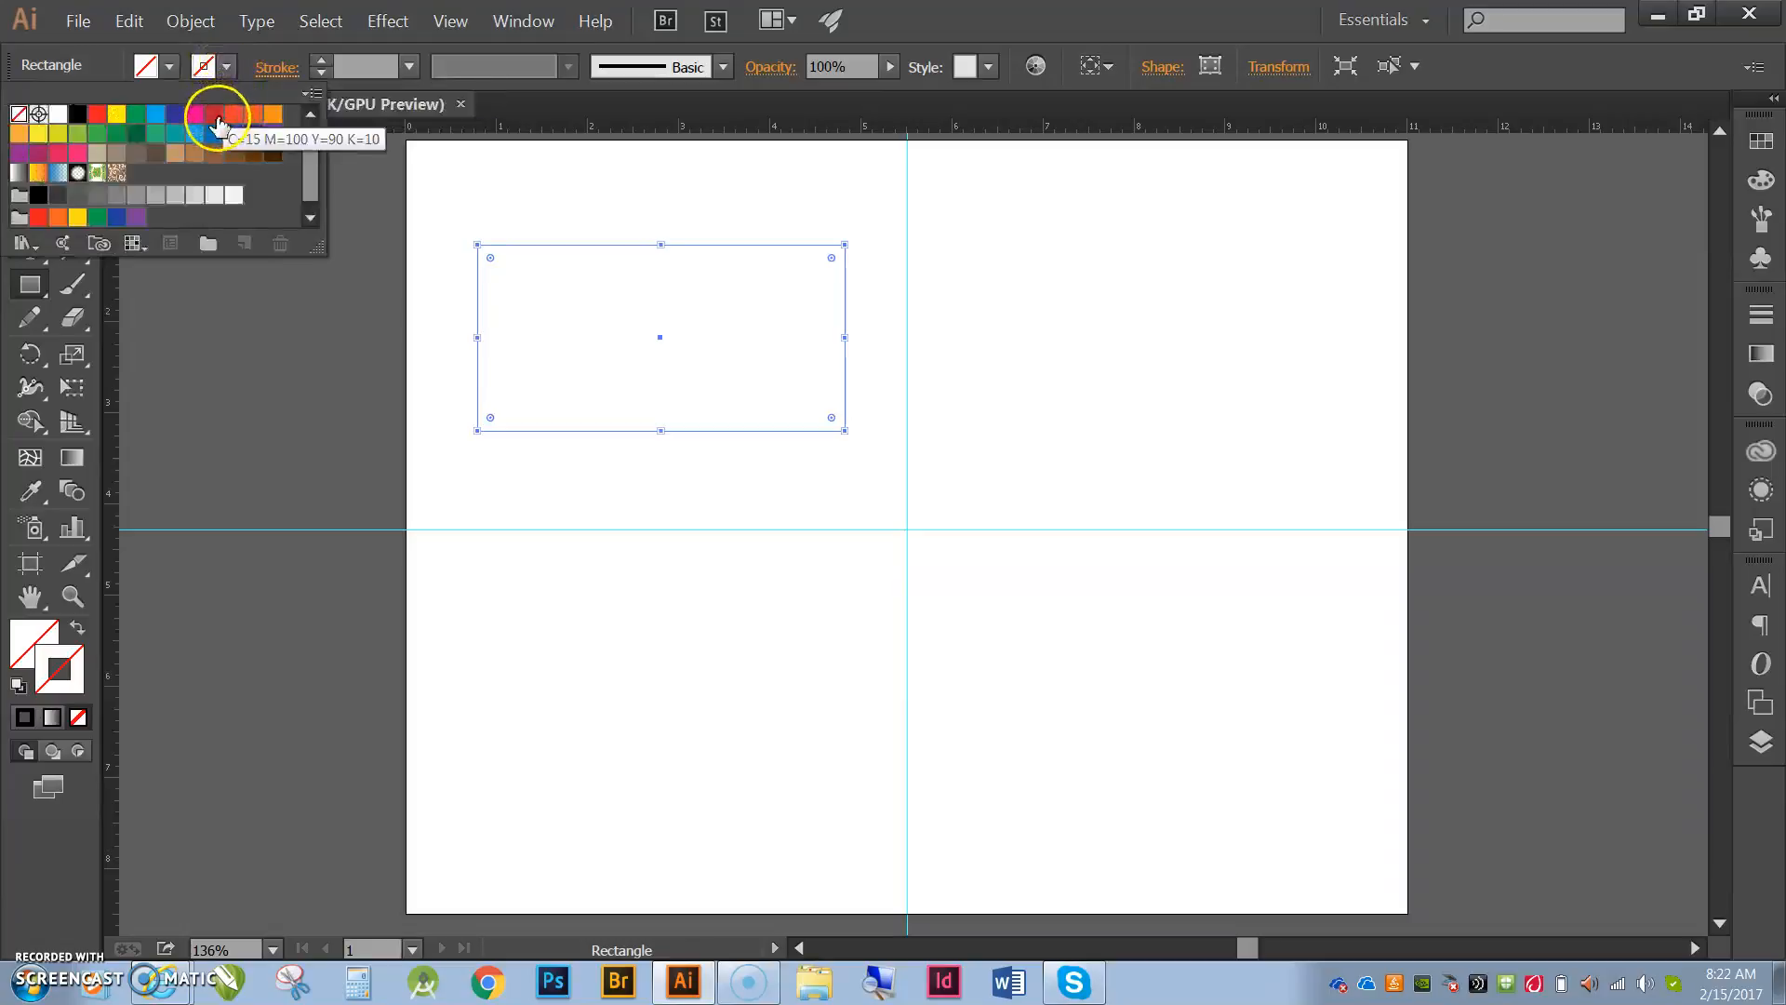
pyautogui.click(215, 116)
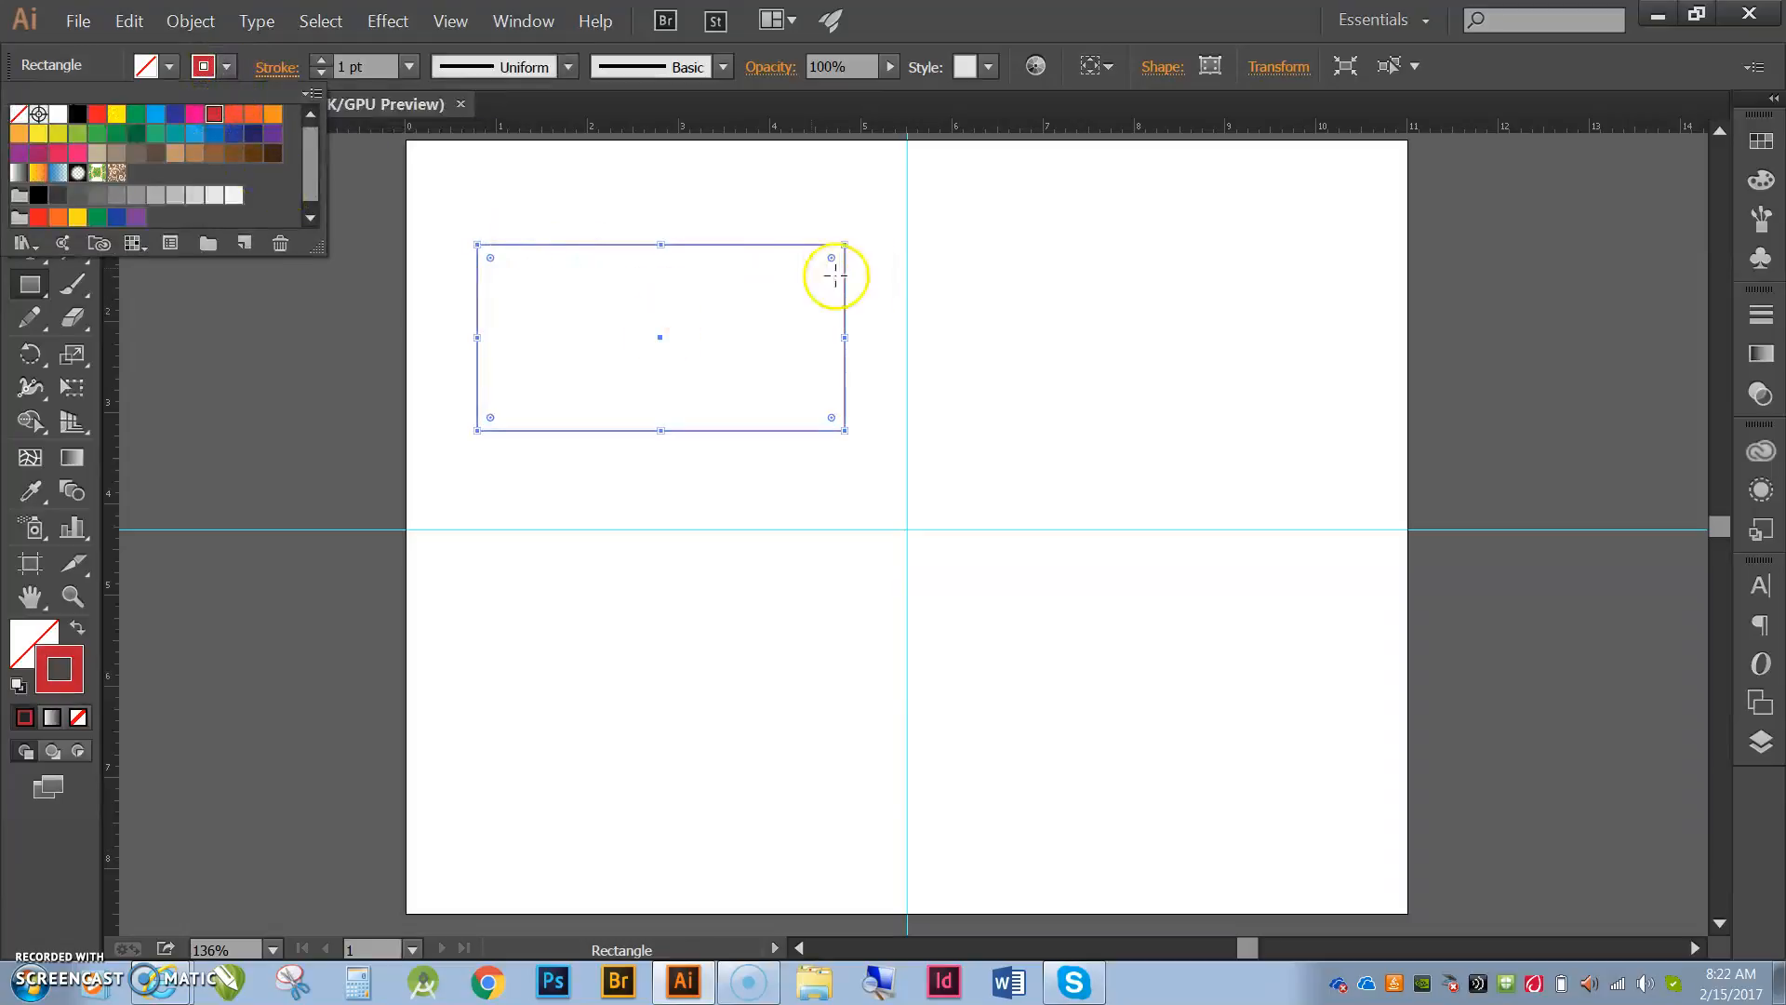
# Apply the white-to-black linear gradient to the rectangle's stroke and deselect the rectangle to check it.
pyautogui.click(1771, 357)
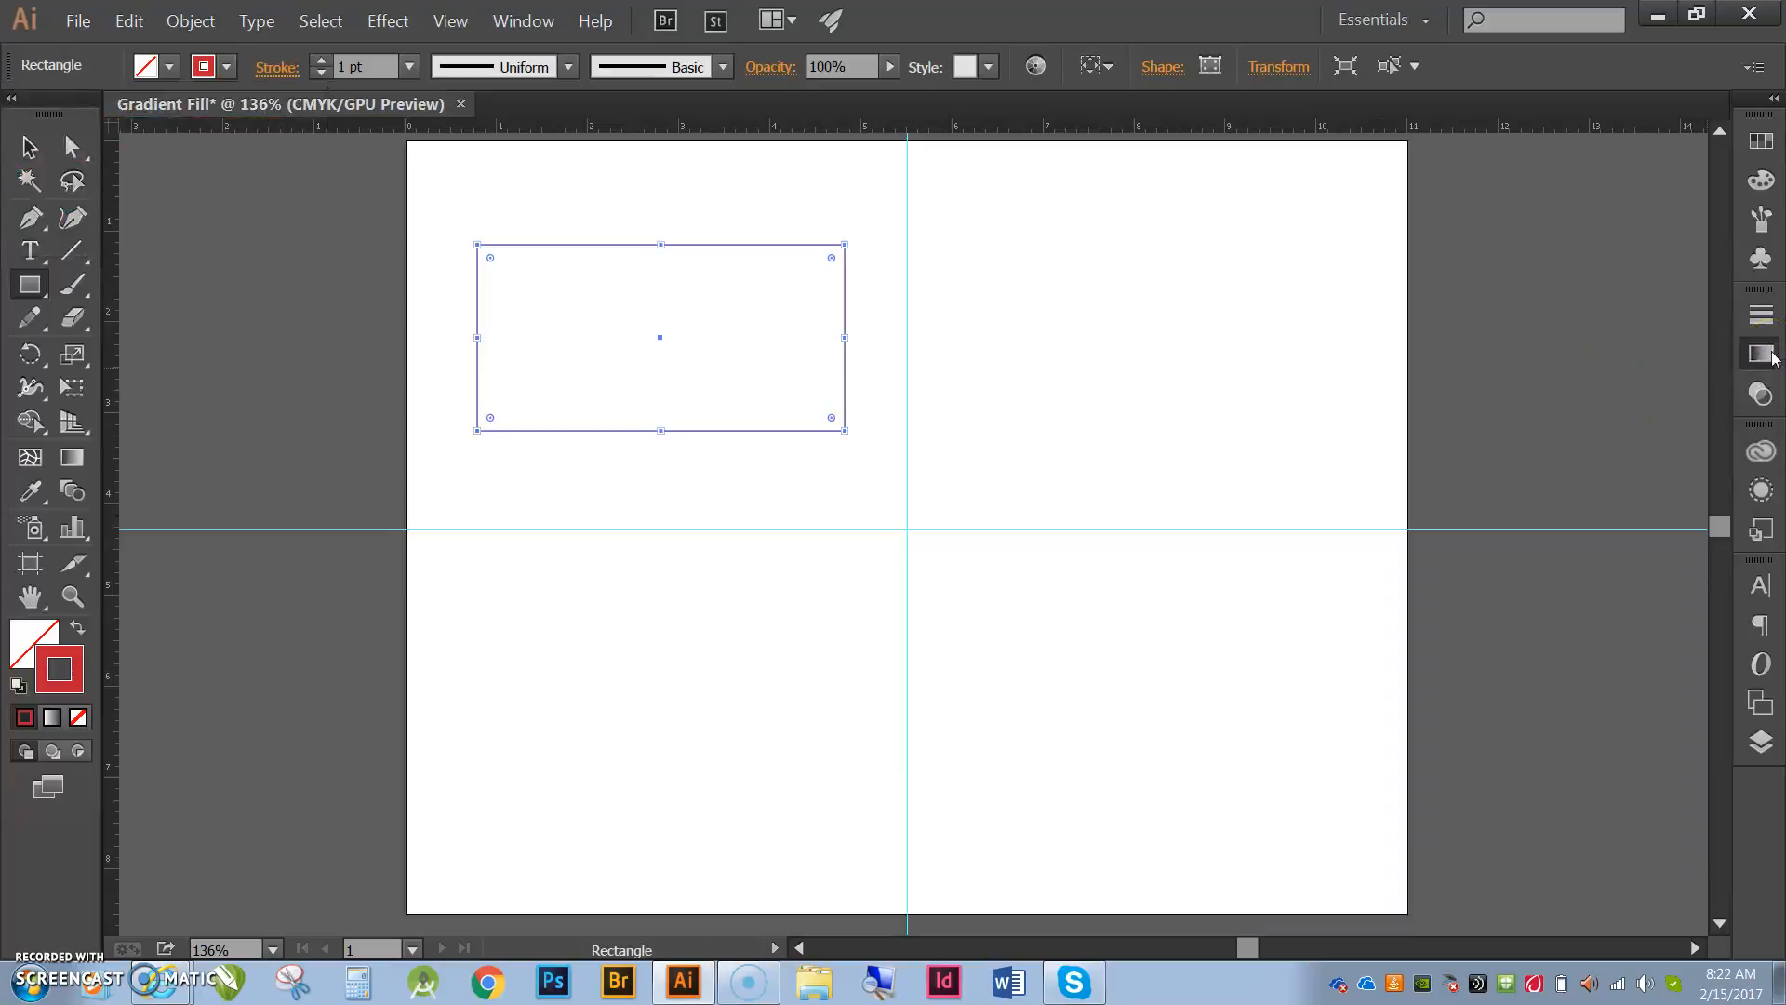
pyautogui.click(1772, 357)
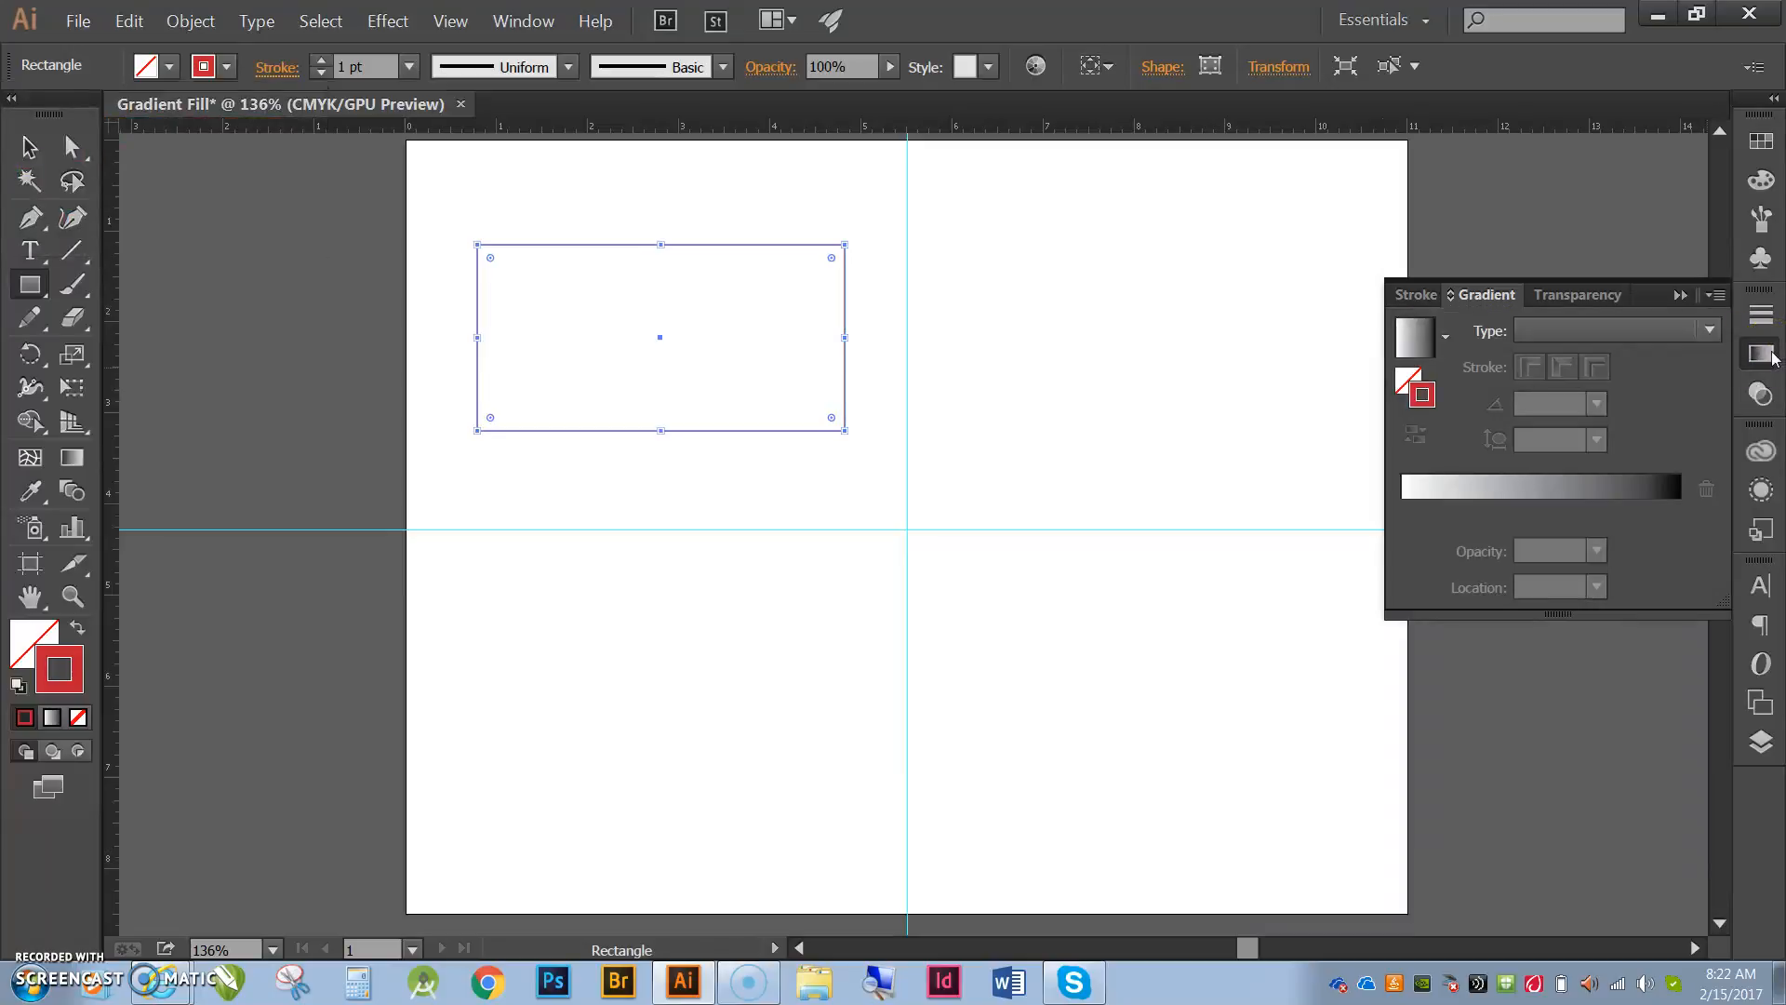
pyautogui.click(1410, 348)
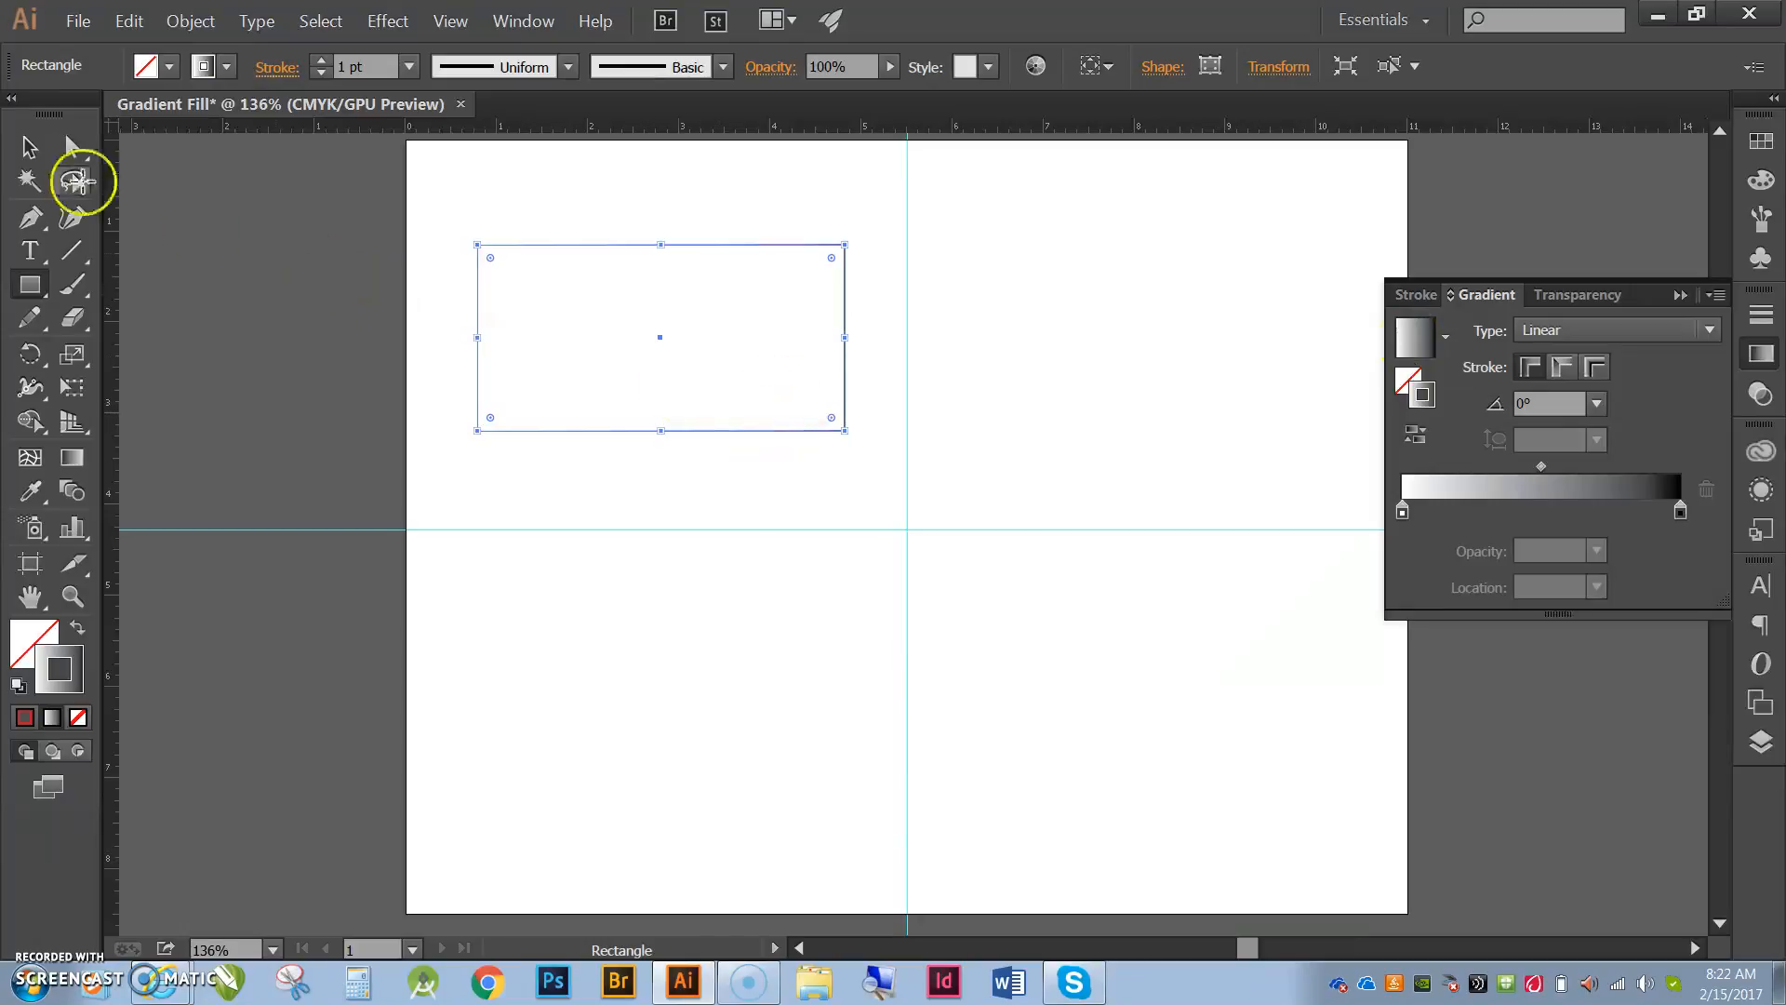
pyautogui.click(29, 147)
pyautogui.click(1074, 397)
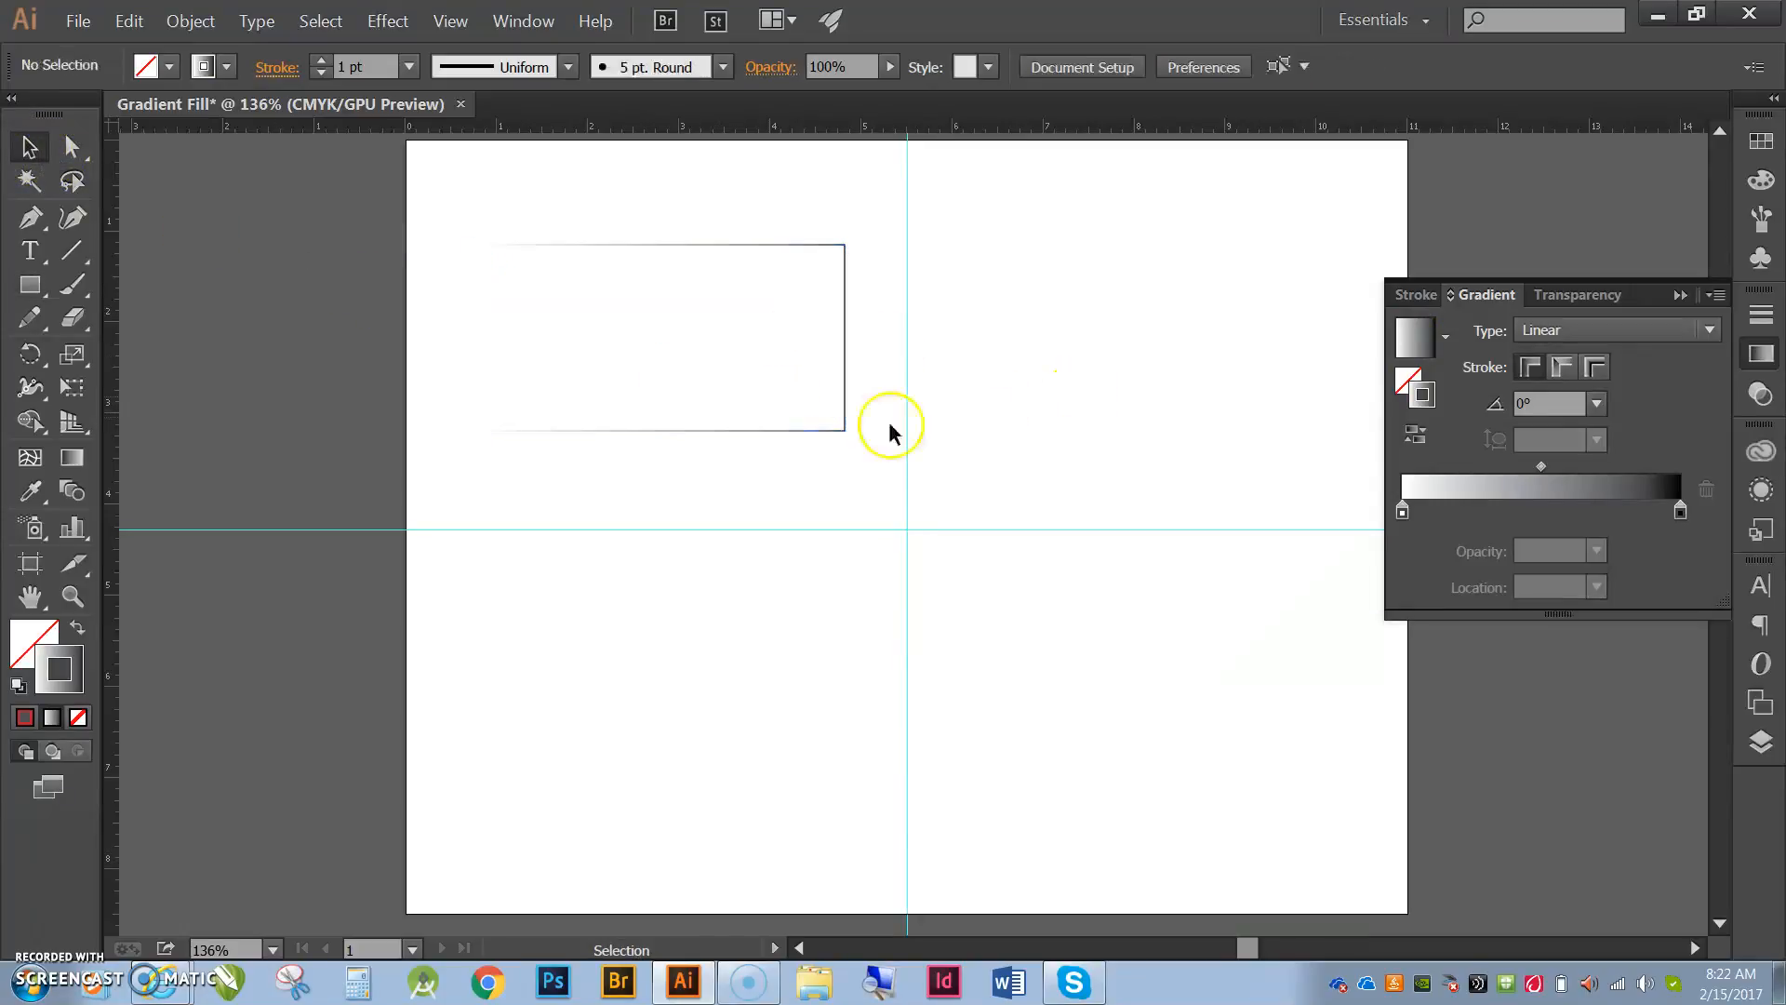
# Reselect the rectangle and apply the white-to-black linear gradient to its fill.
pyautogui.click(798, 430)
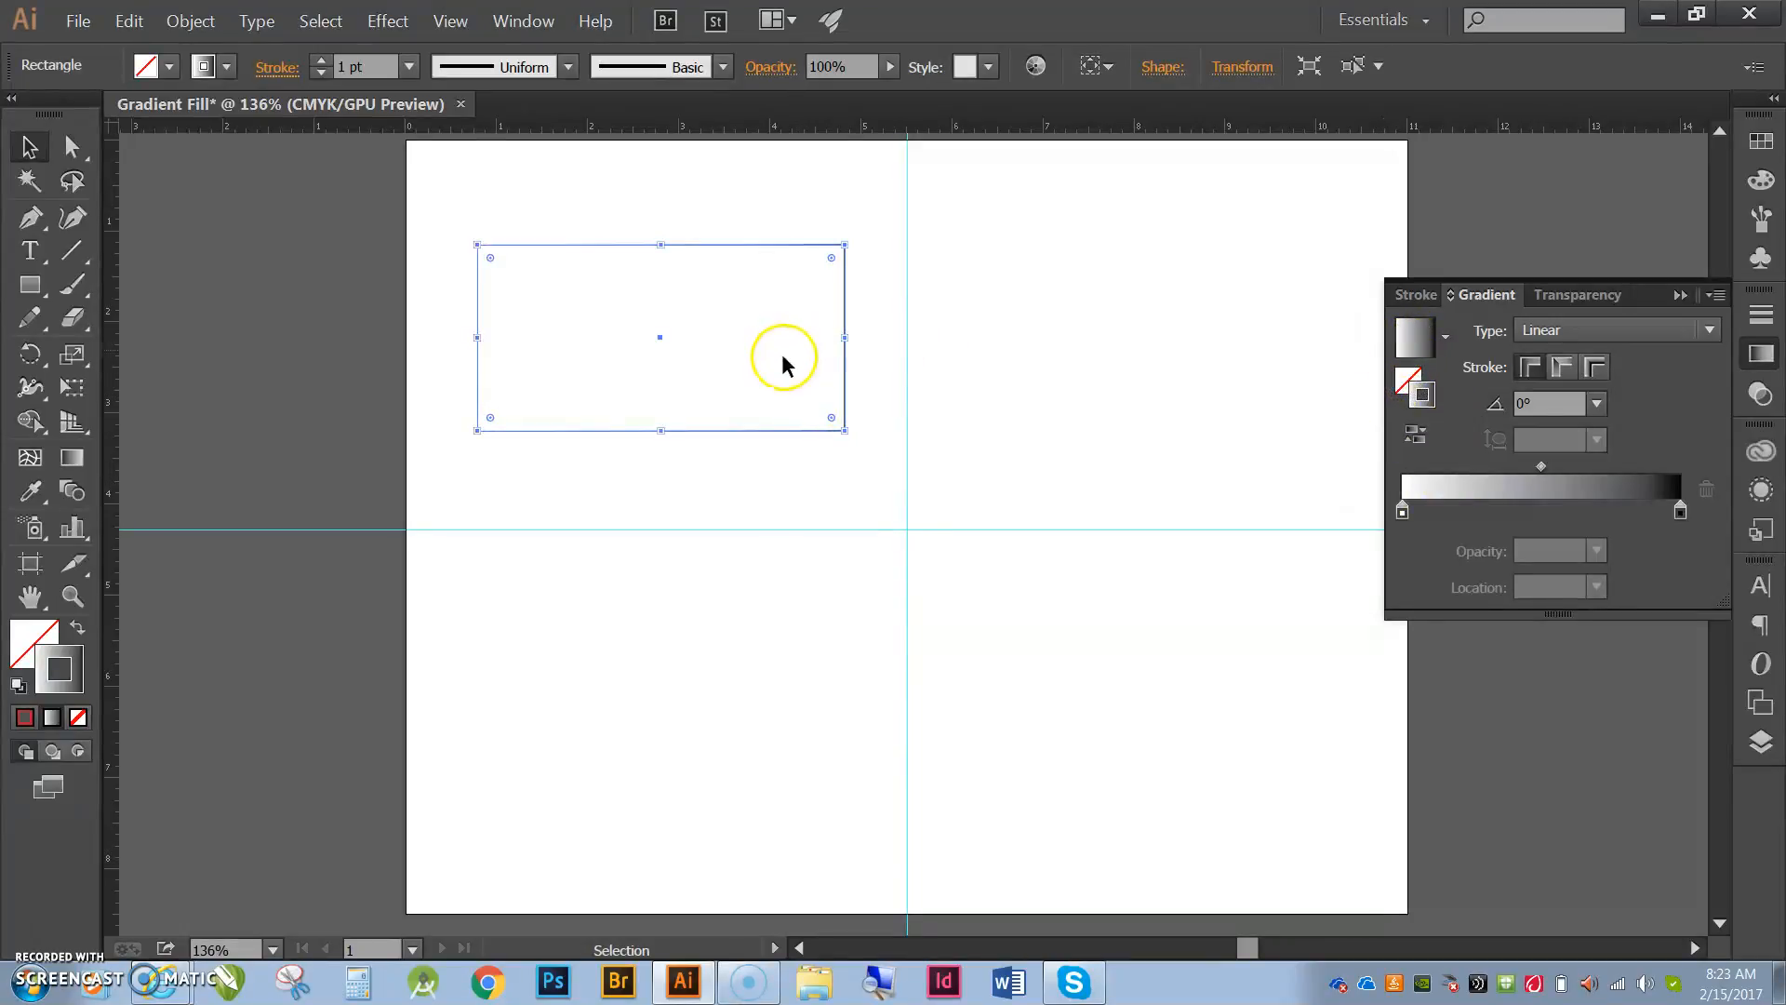
pyautogui.click(1408, 386)
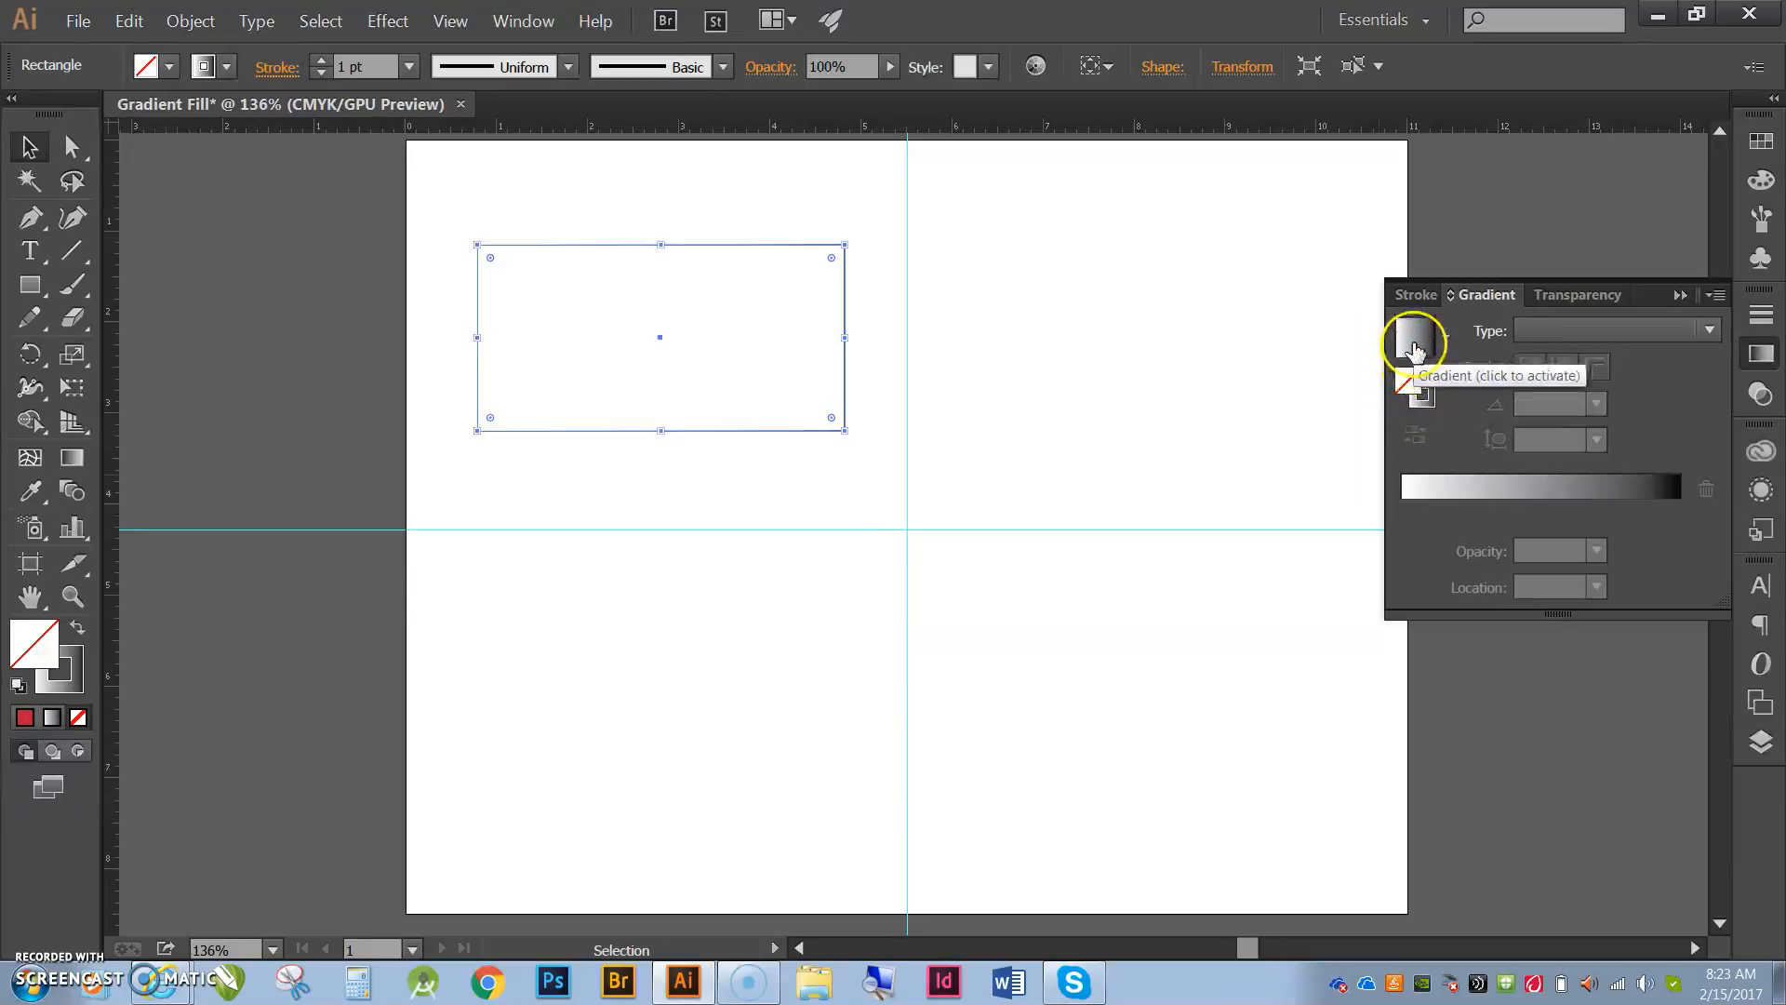
pyautogui.click(1414, 351)
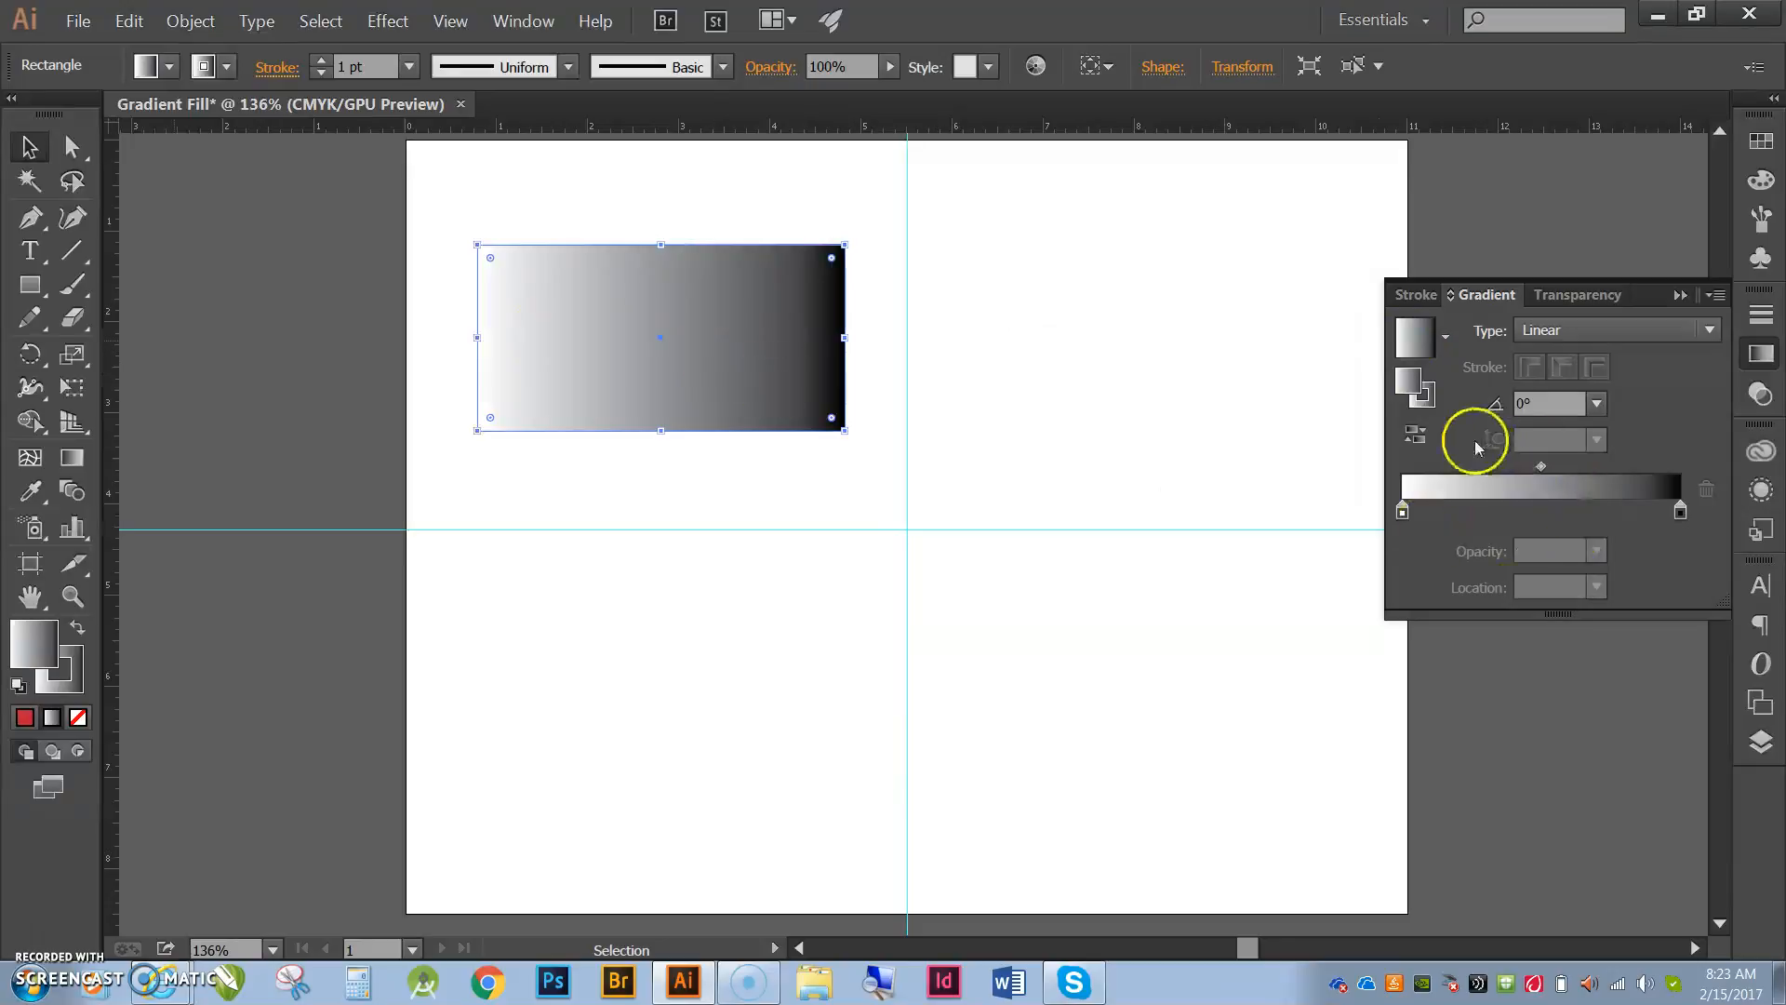
pyautogui.click(1429, 398)
pyautogui.click(1410, 379)
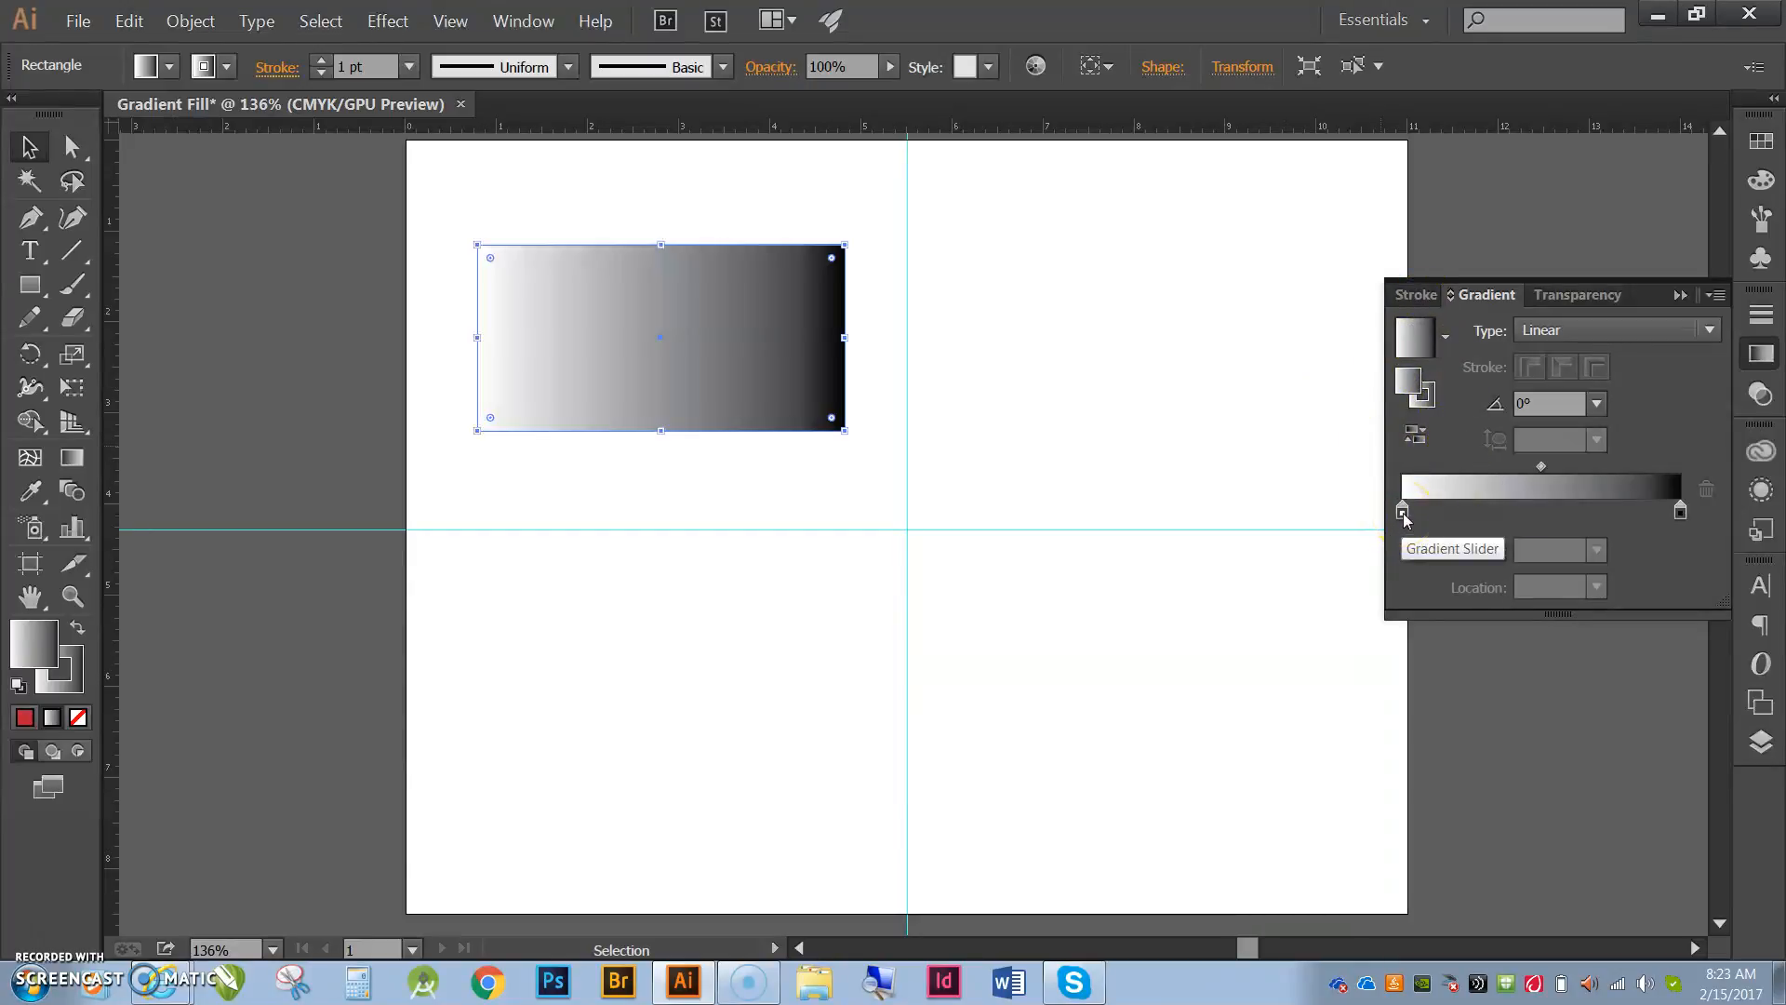
# Recolour the fill gradient's white starting stop to magenta pink and its black end stop to yellow.
pyautogui.moveTo(1402, 511)
pyautogui.mouseDown()
pyautogui.moveTo(1532, 518)
pyautogui.moveTo(1402, 511)
pyautogui.mouseUp()
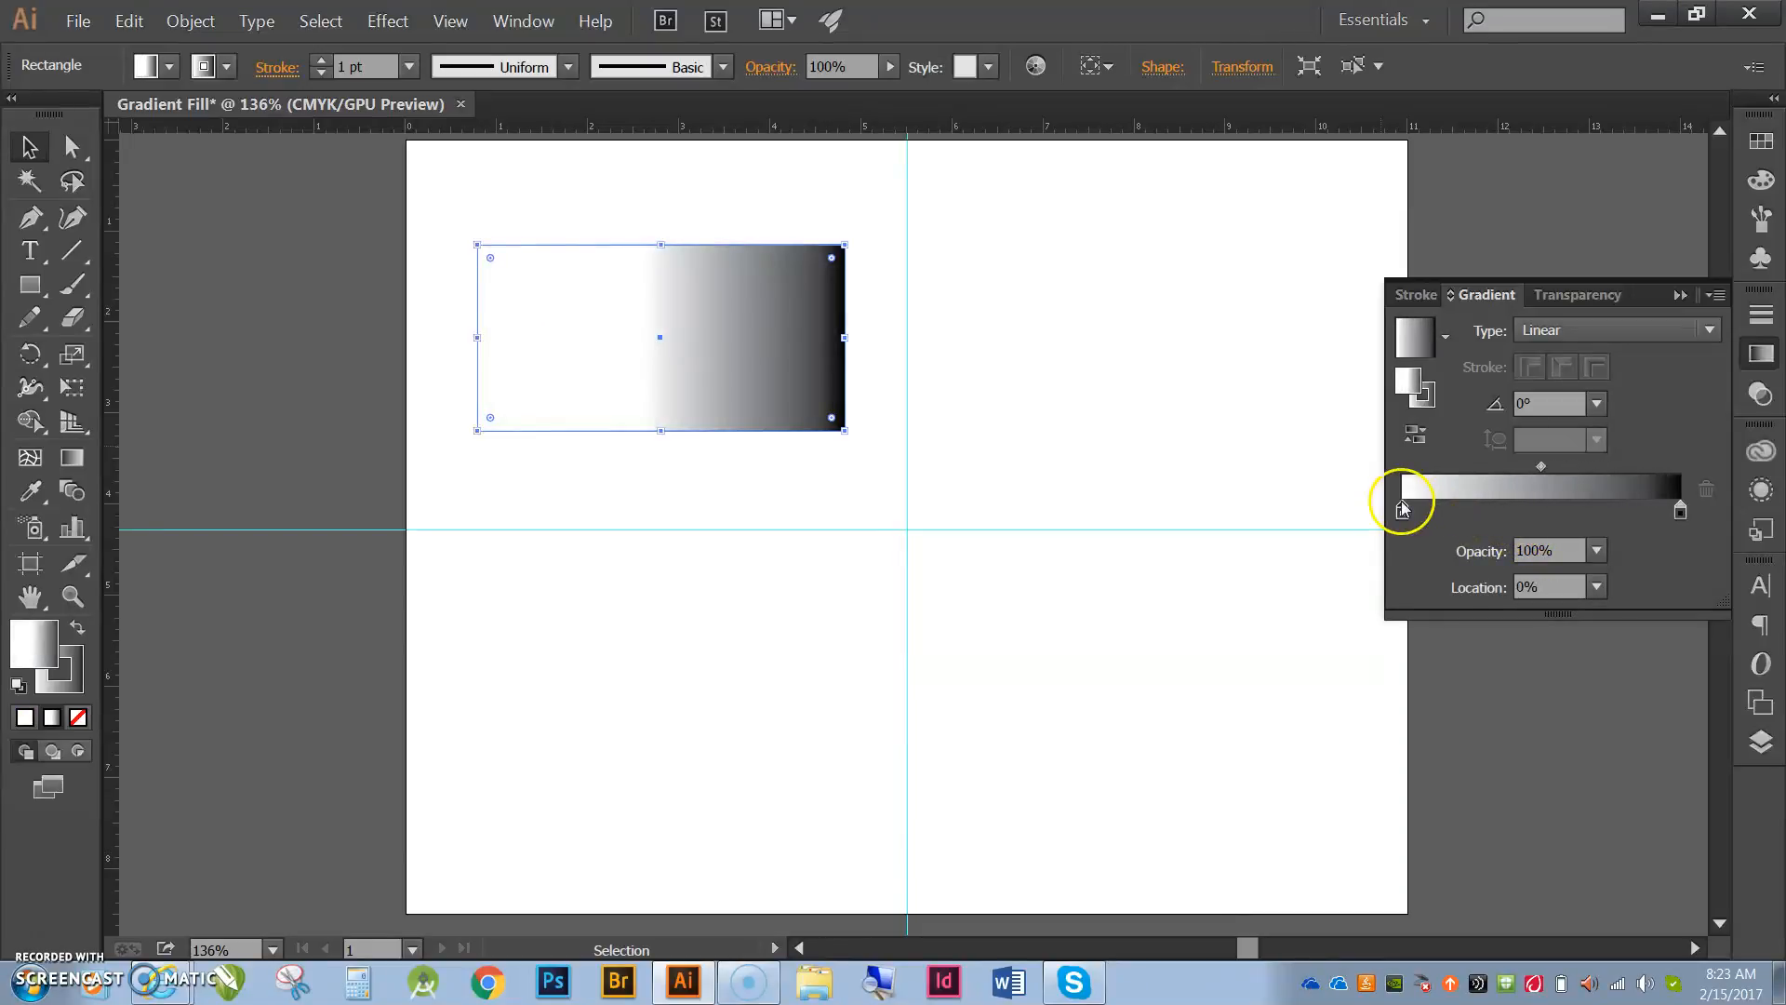
pyautogui.moveTo(1678, 511)
pyautogui.mouseDown()
pyautogui.moveTo(1550, 504)
pyautogui.moveTo(1680, 509)
pyautogui.mouseUp()
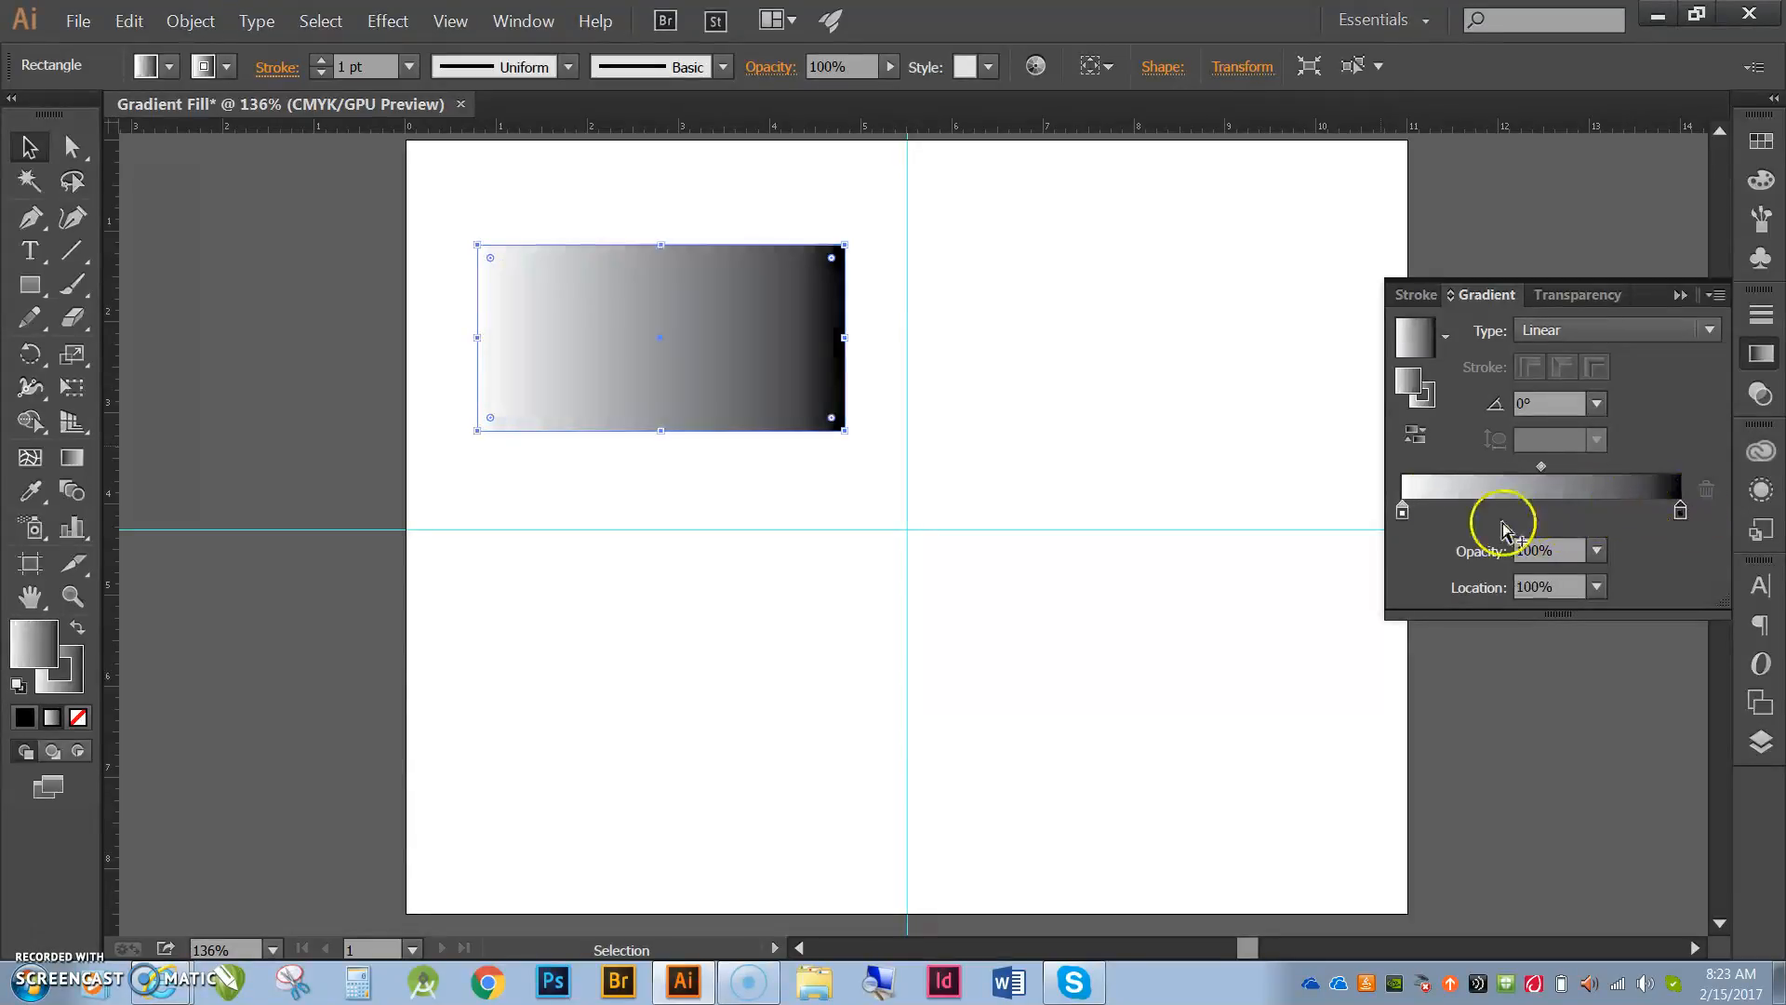
pyautogui.doubleClick(1403, 511)
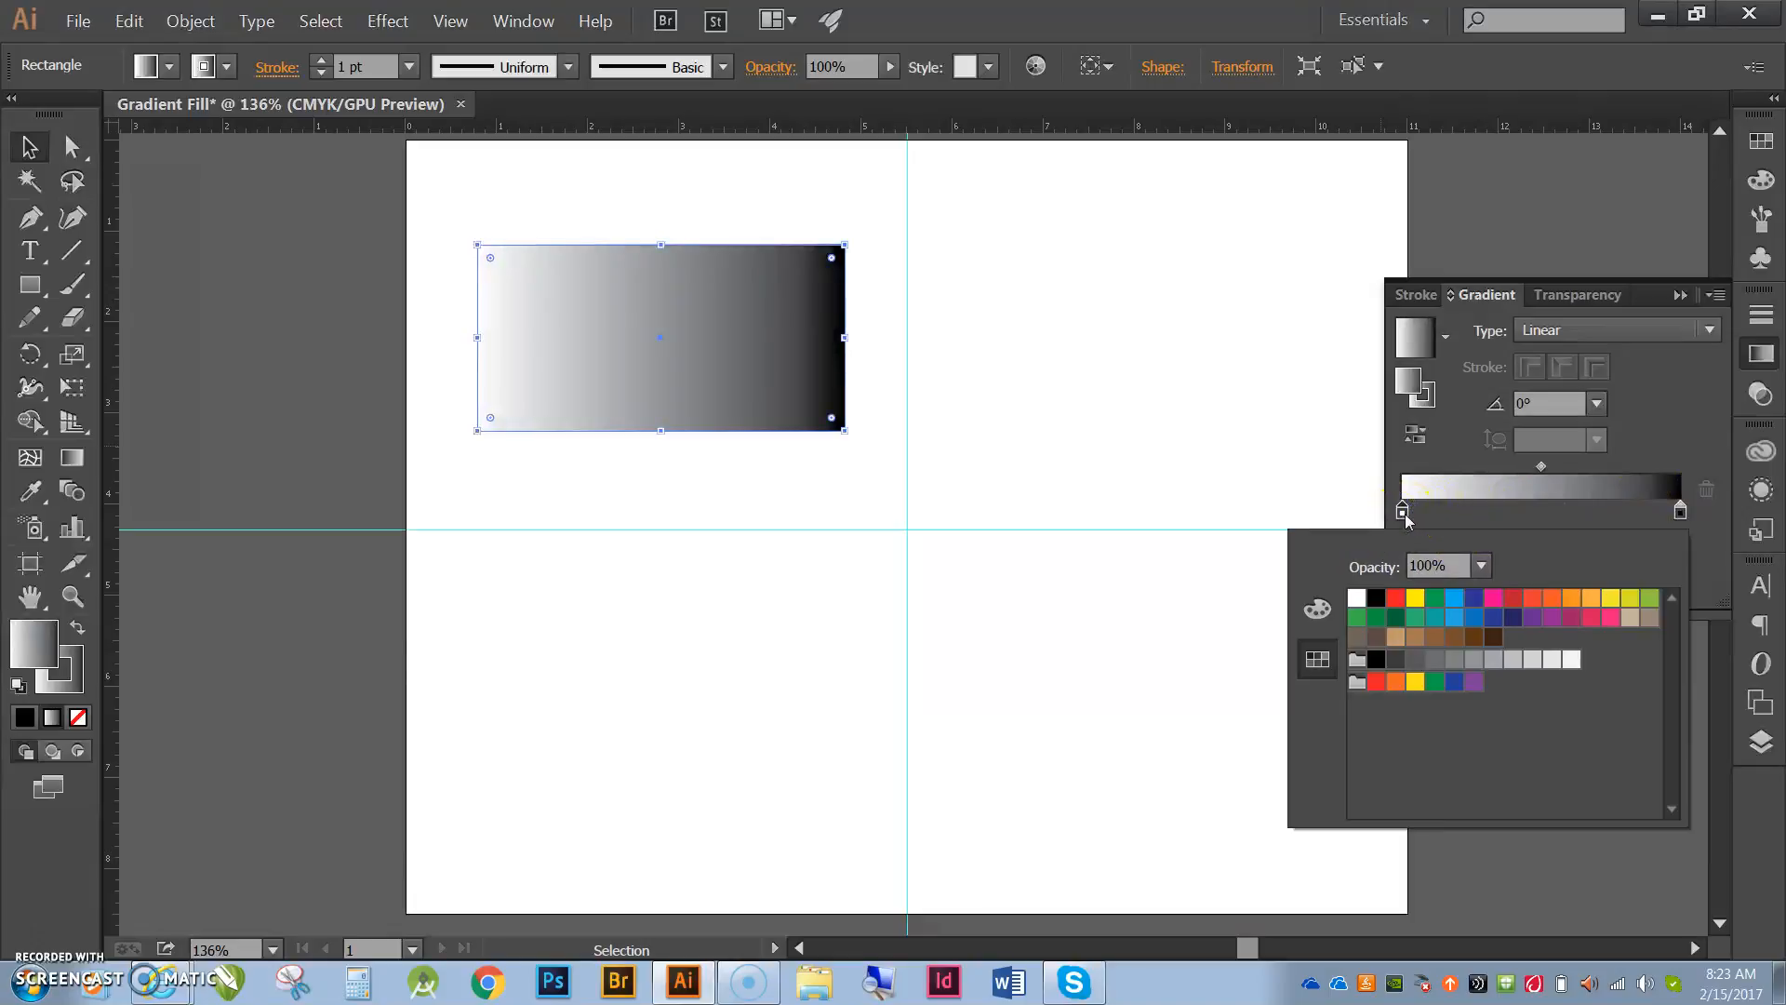
pyautogui.click(1493, 600)
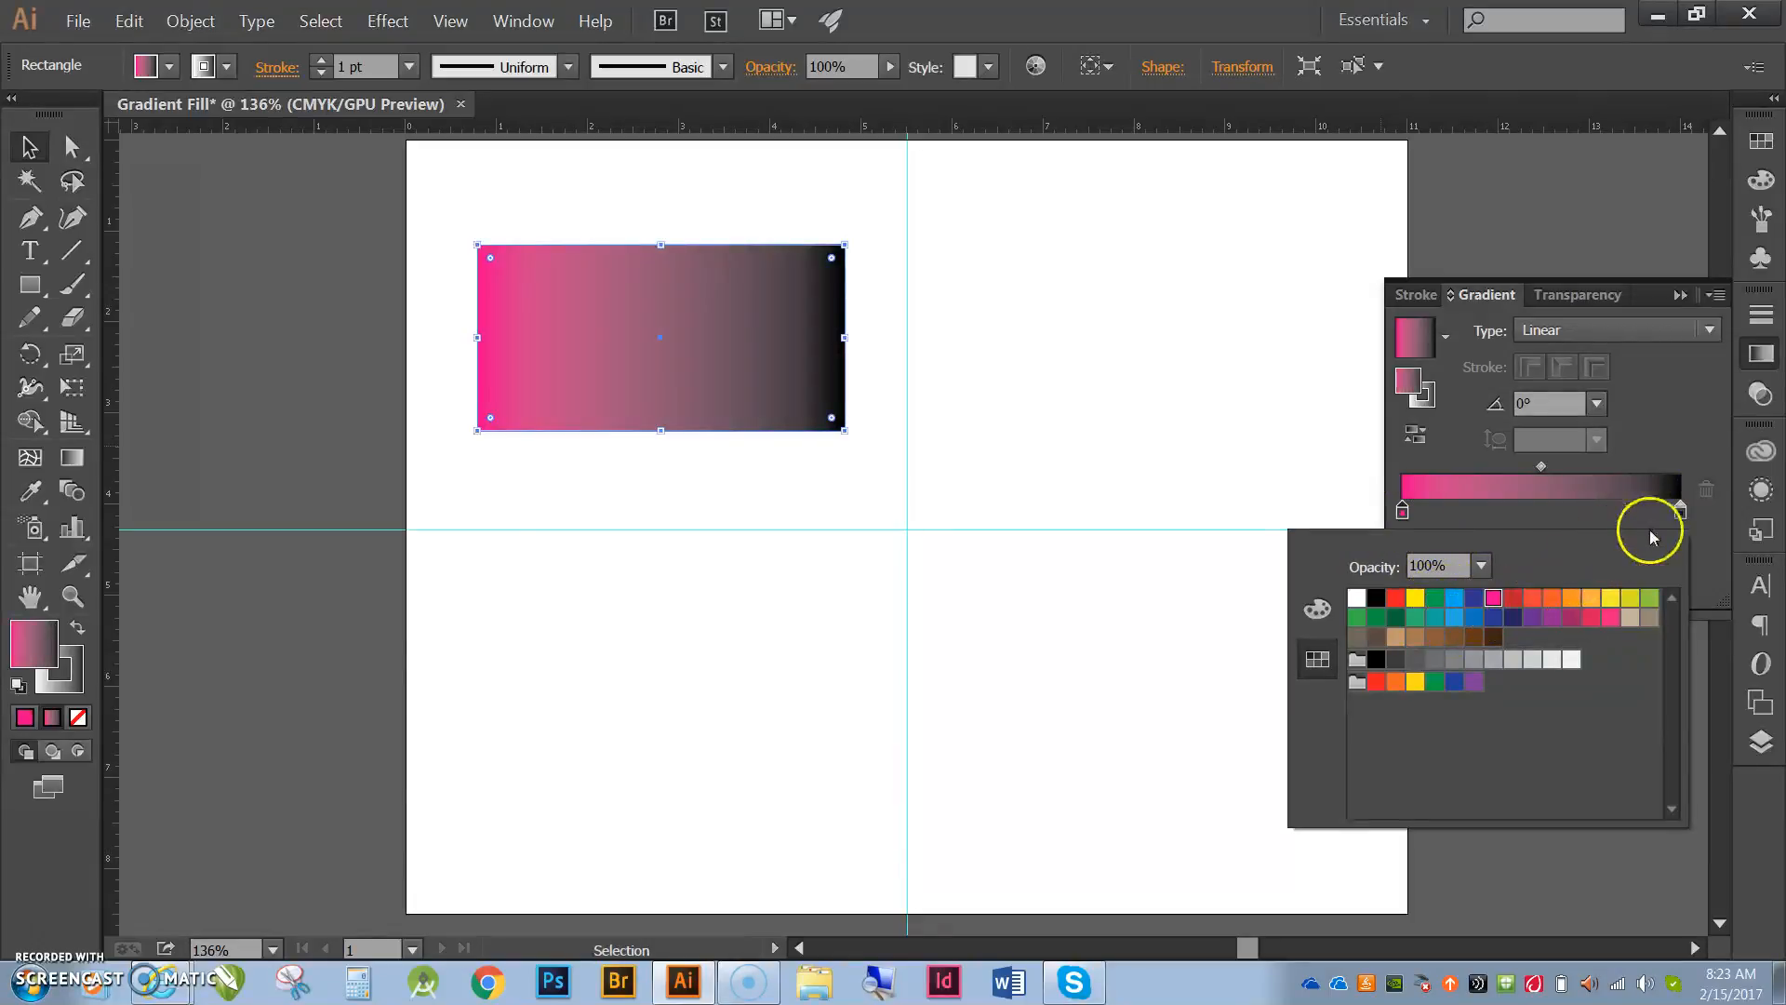
pyautogui.click(1680, 511)
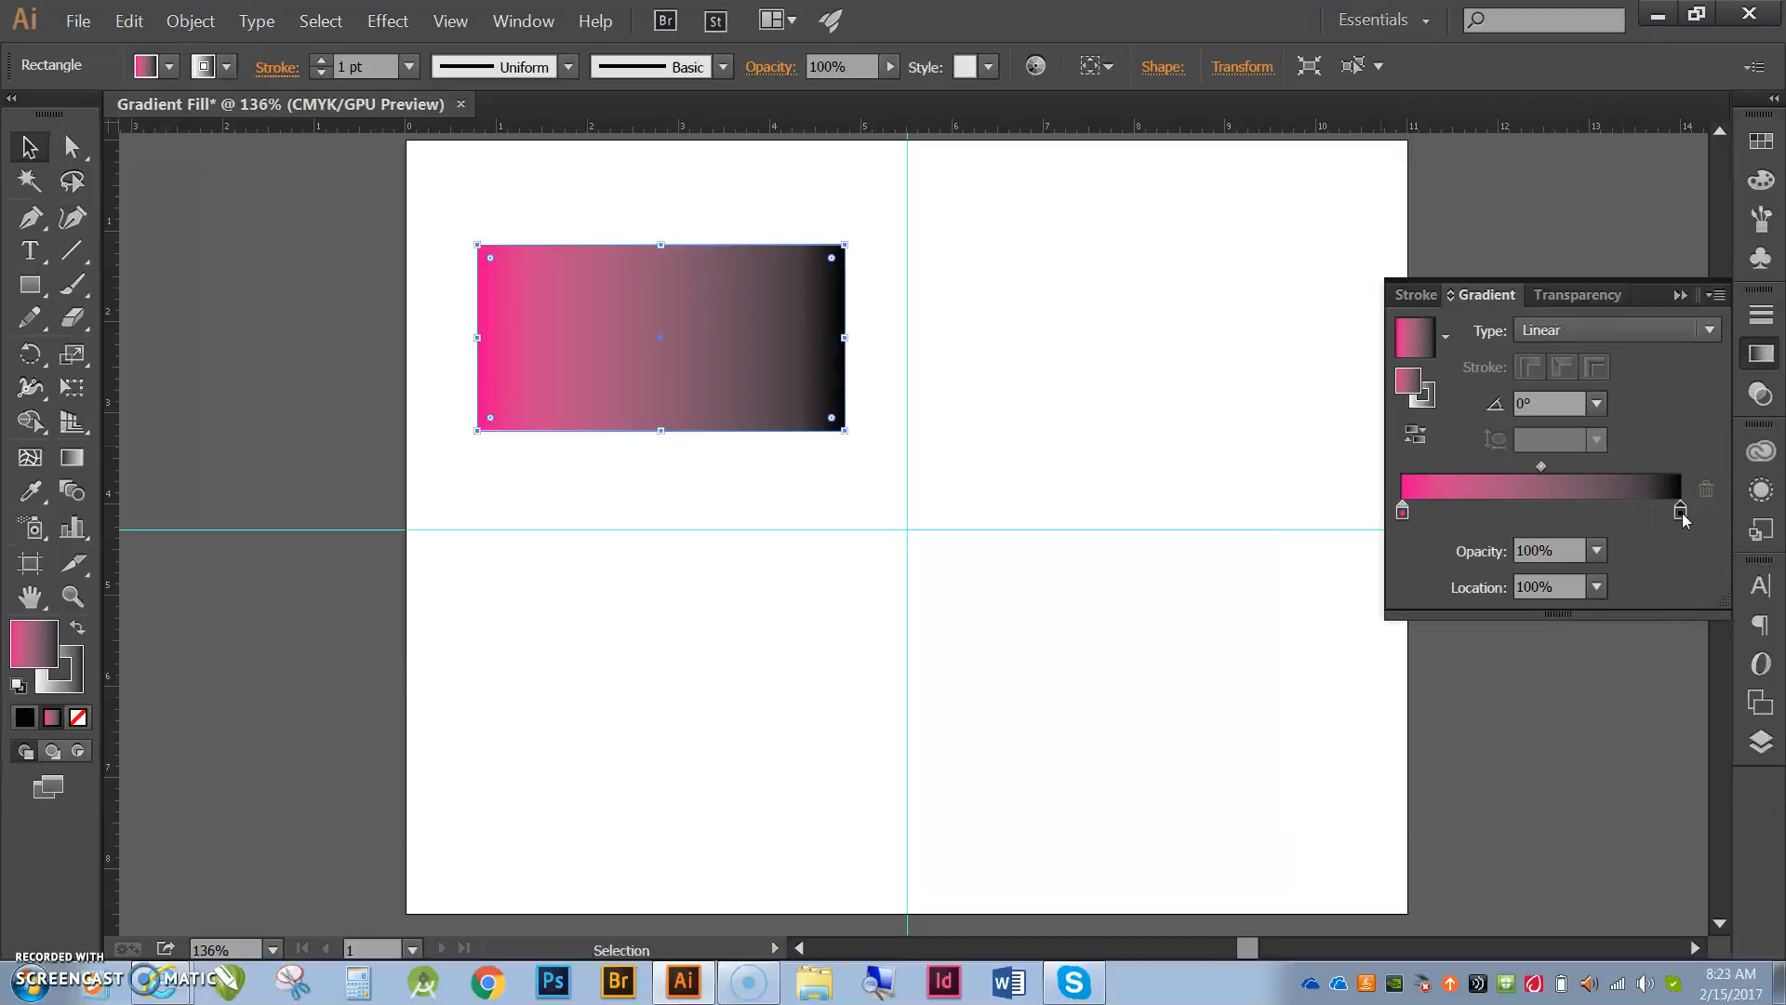
pyautogui.doubleClick(1679, 512)
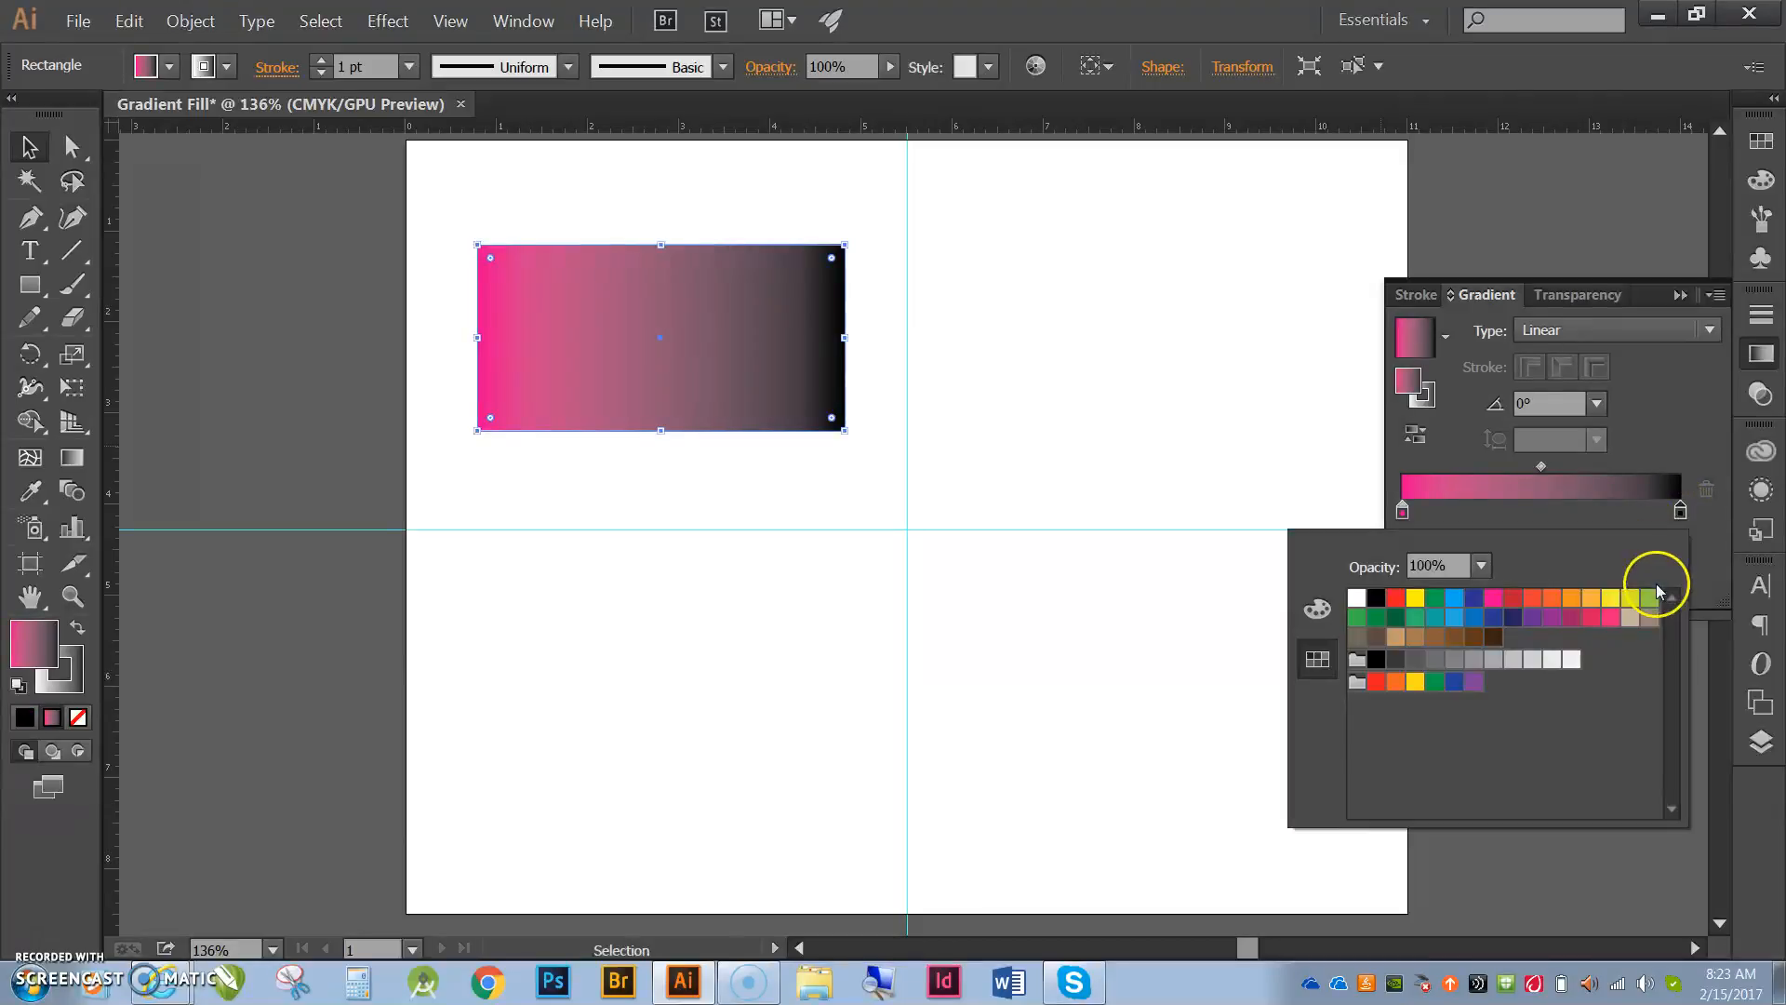
pyautogui.click(1610, 599)
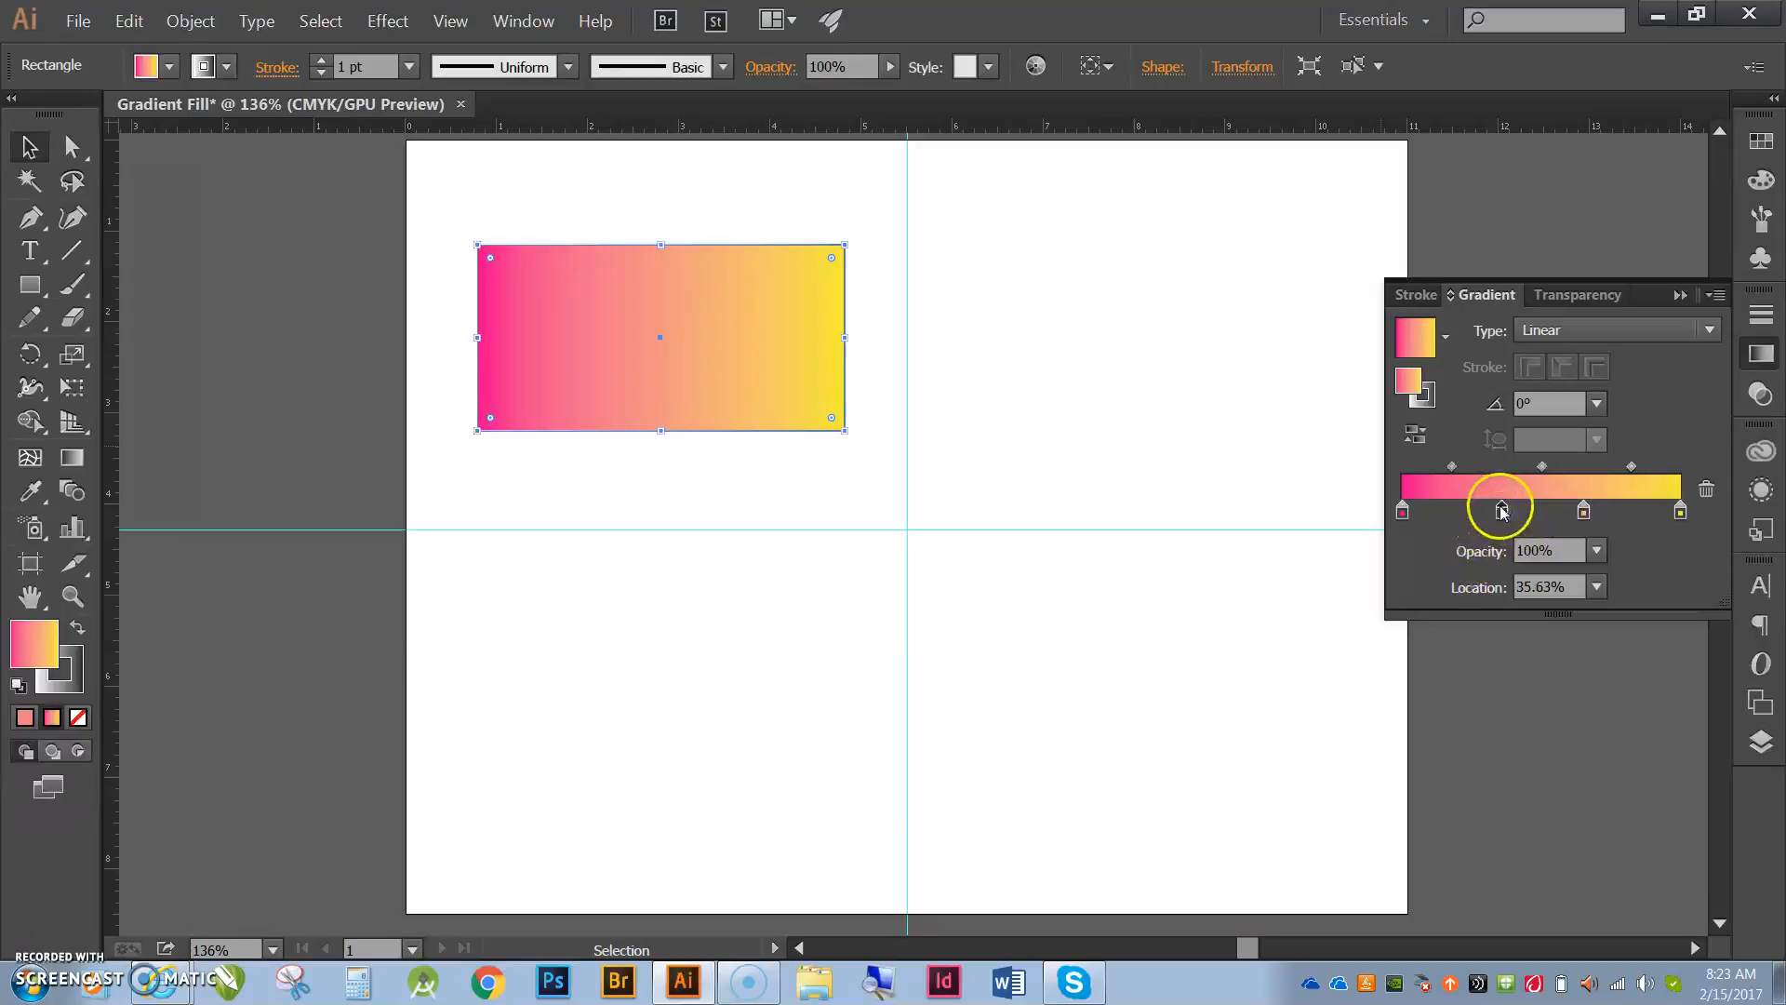
# Add two intermediate stops to the fill gradient, dark blue at 35.63% and orange at 65.19%.
pyautogui.doubleClick(1502, 511)
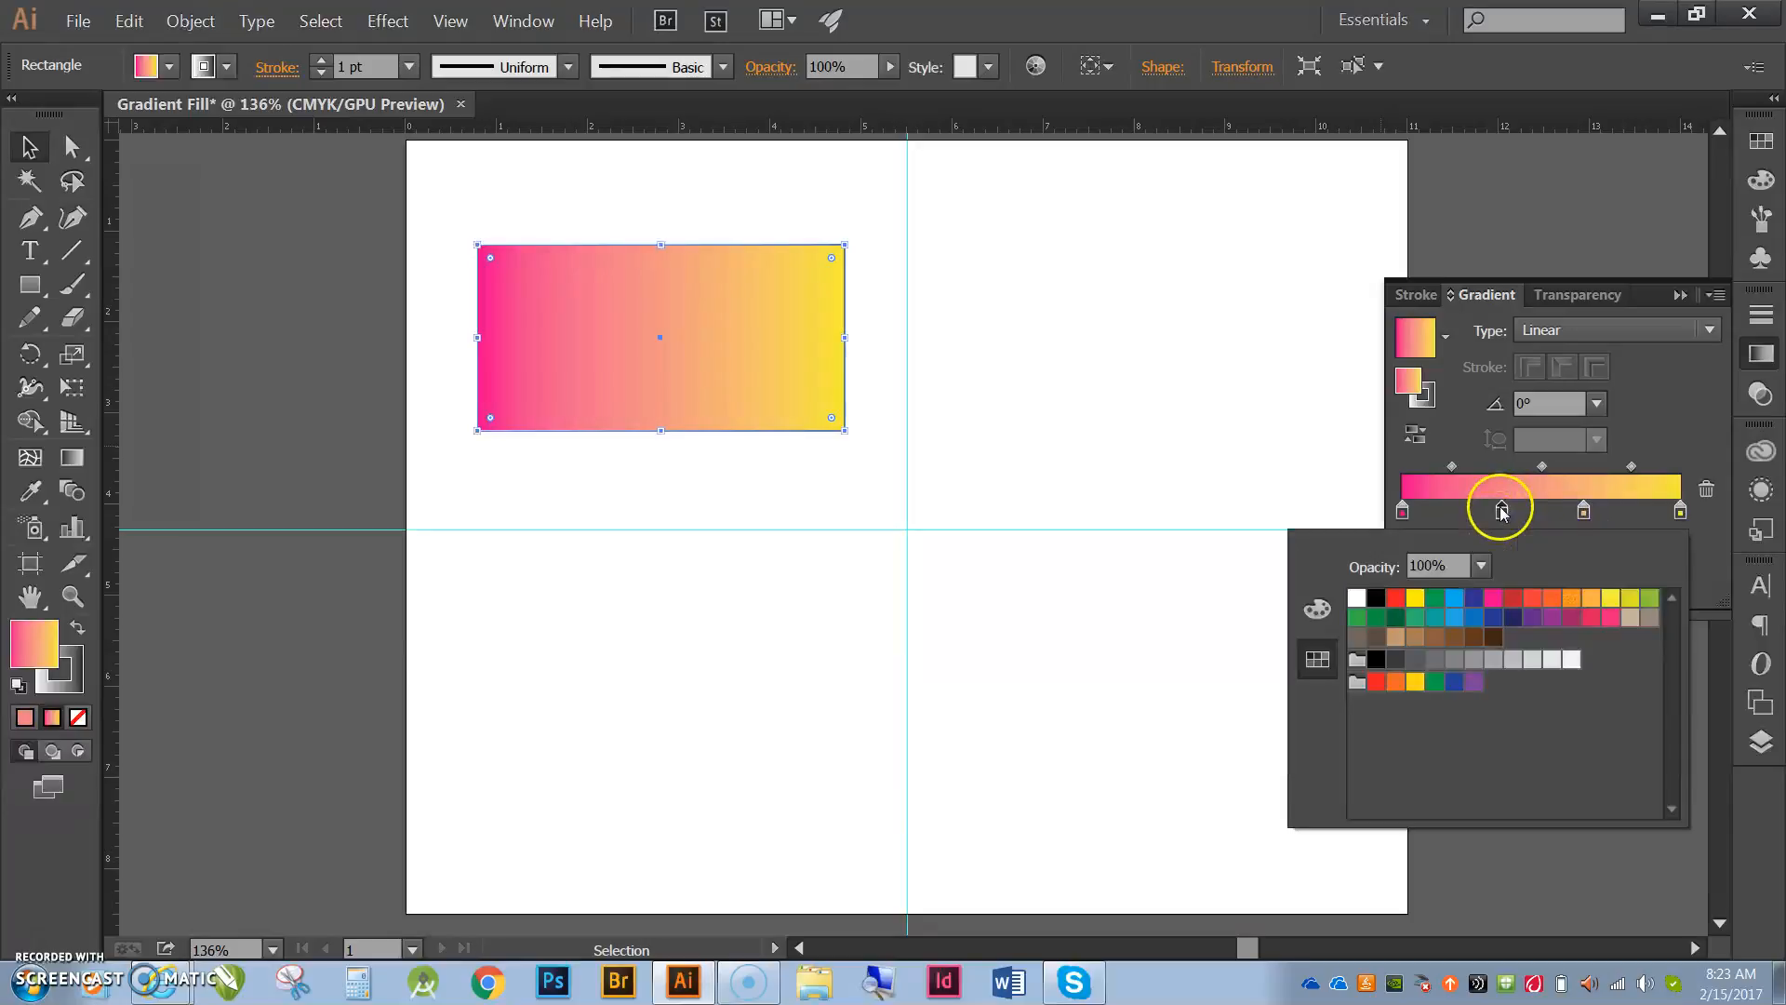
pyautogui.click(1493, 597)
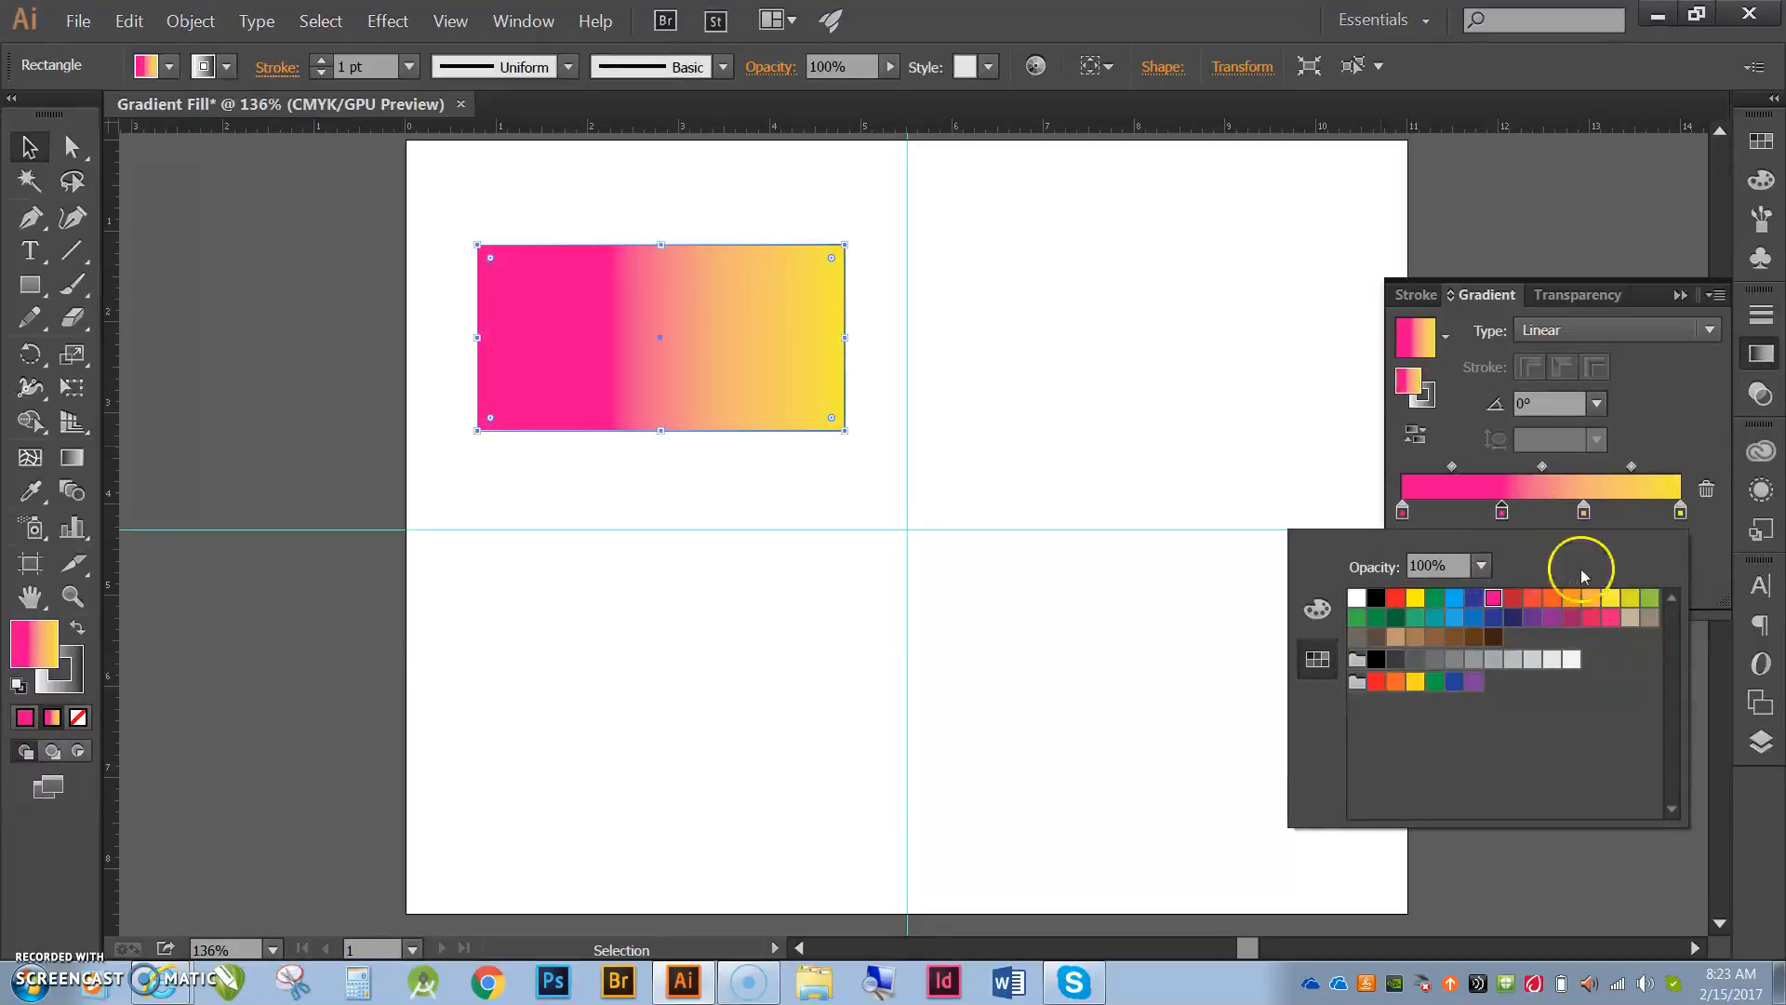
pyautogui.click(1473, 597)
pyautogui.click(1583, 511)
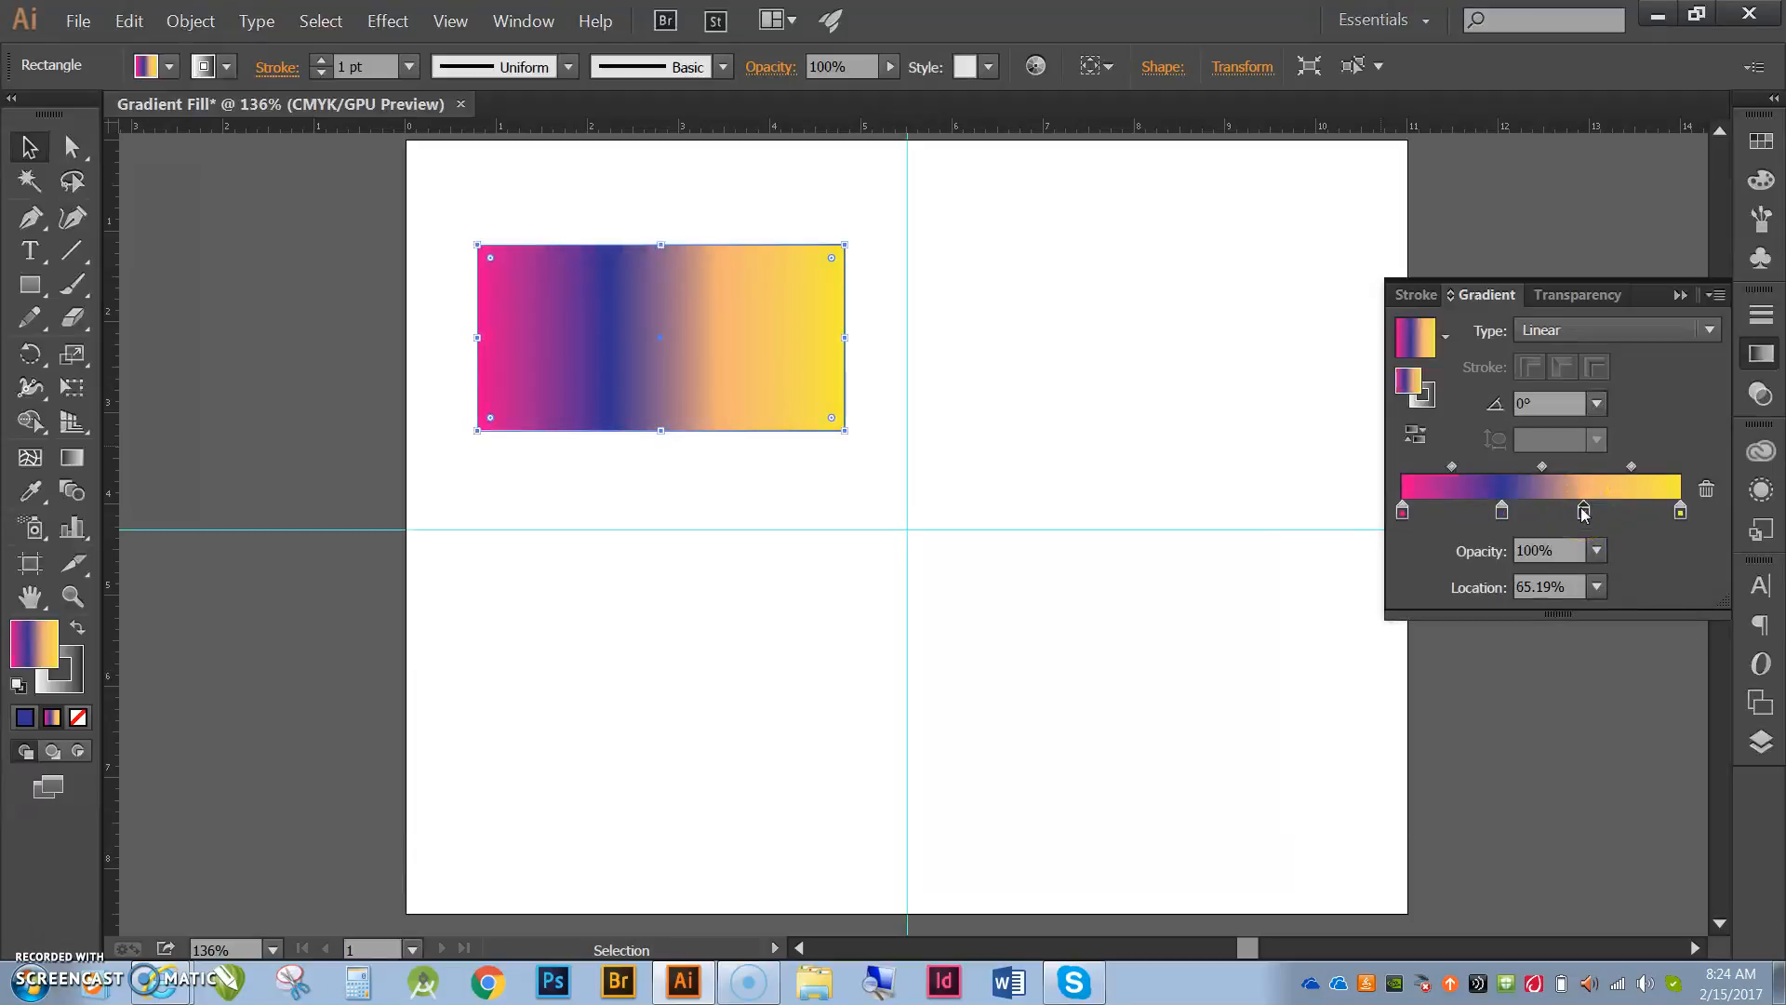
pyautogui.doubleClick(1583, 511)
pyautogui.click(1551, 600)
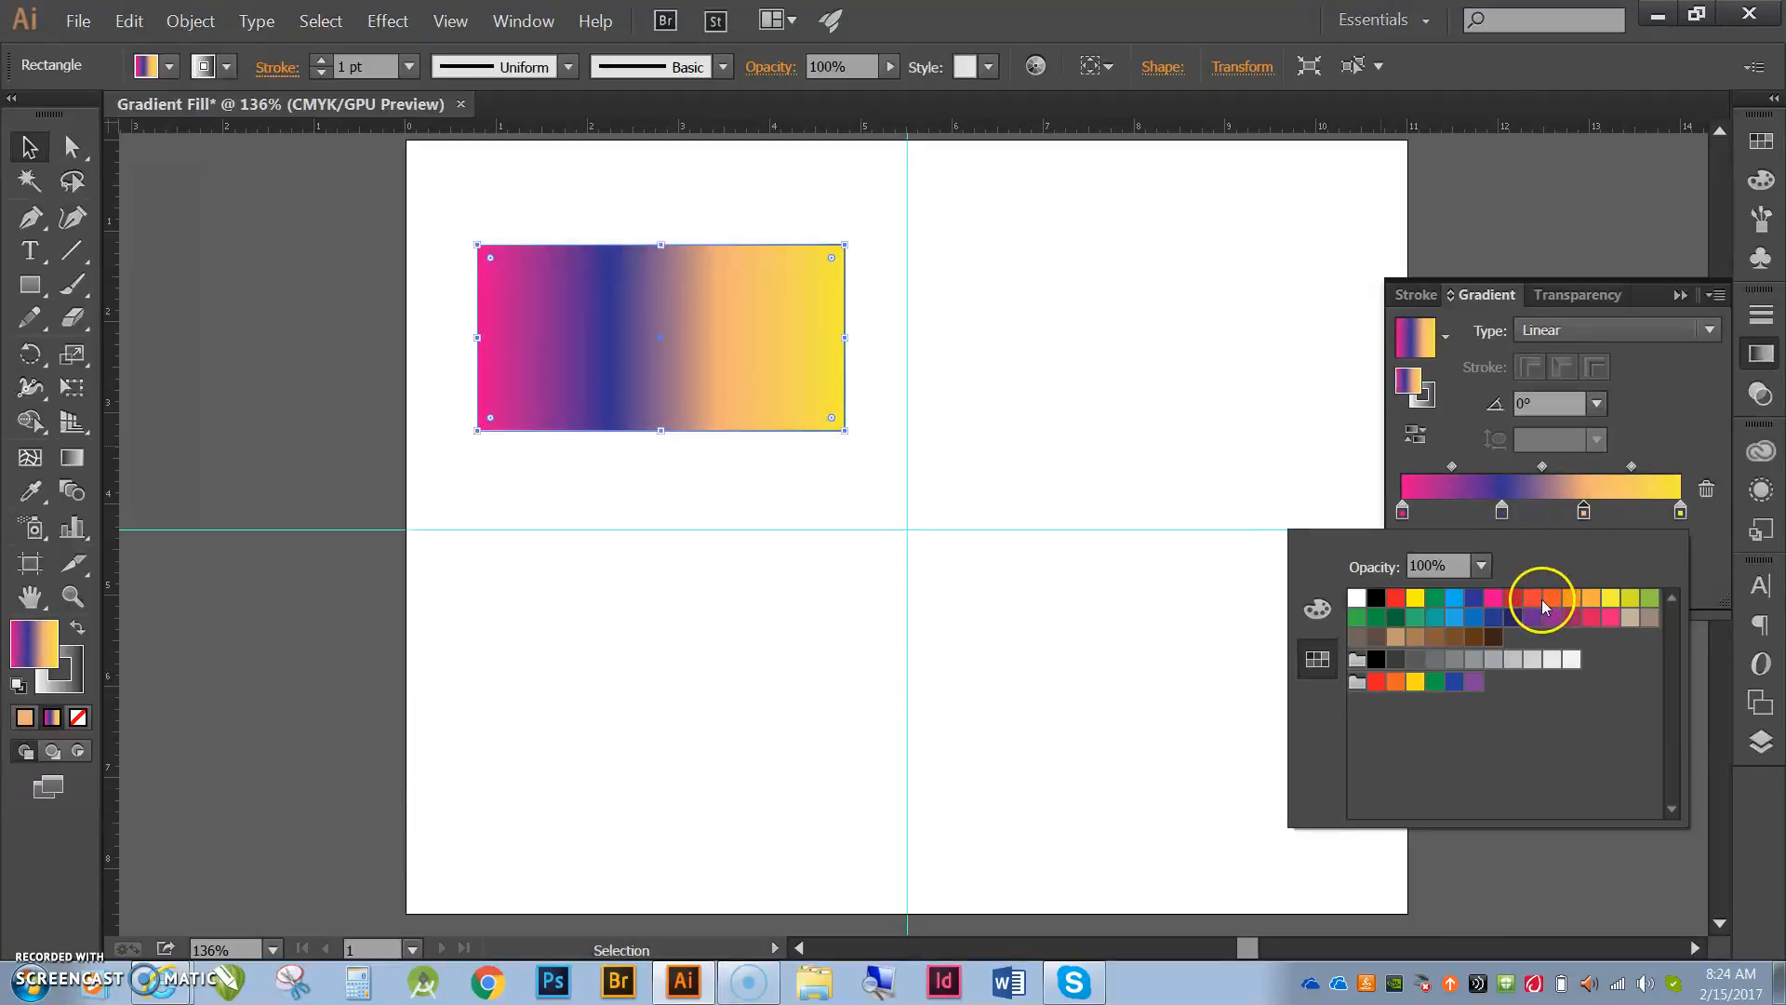
pyautogui.click(1544, 600)
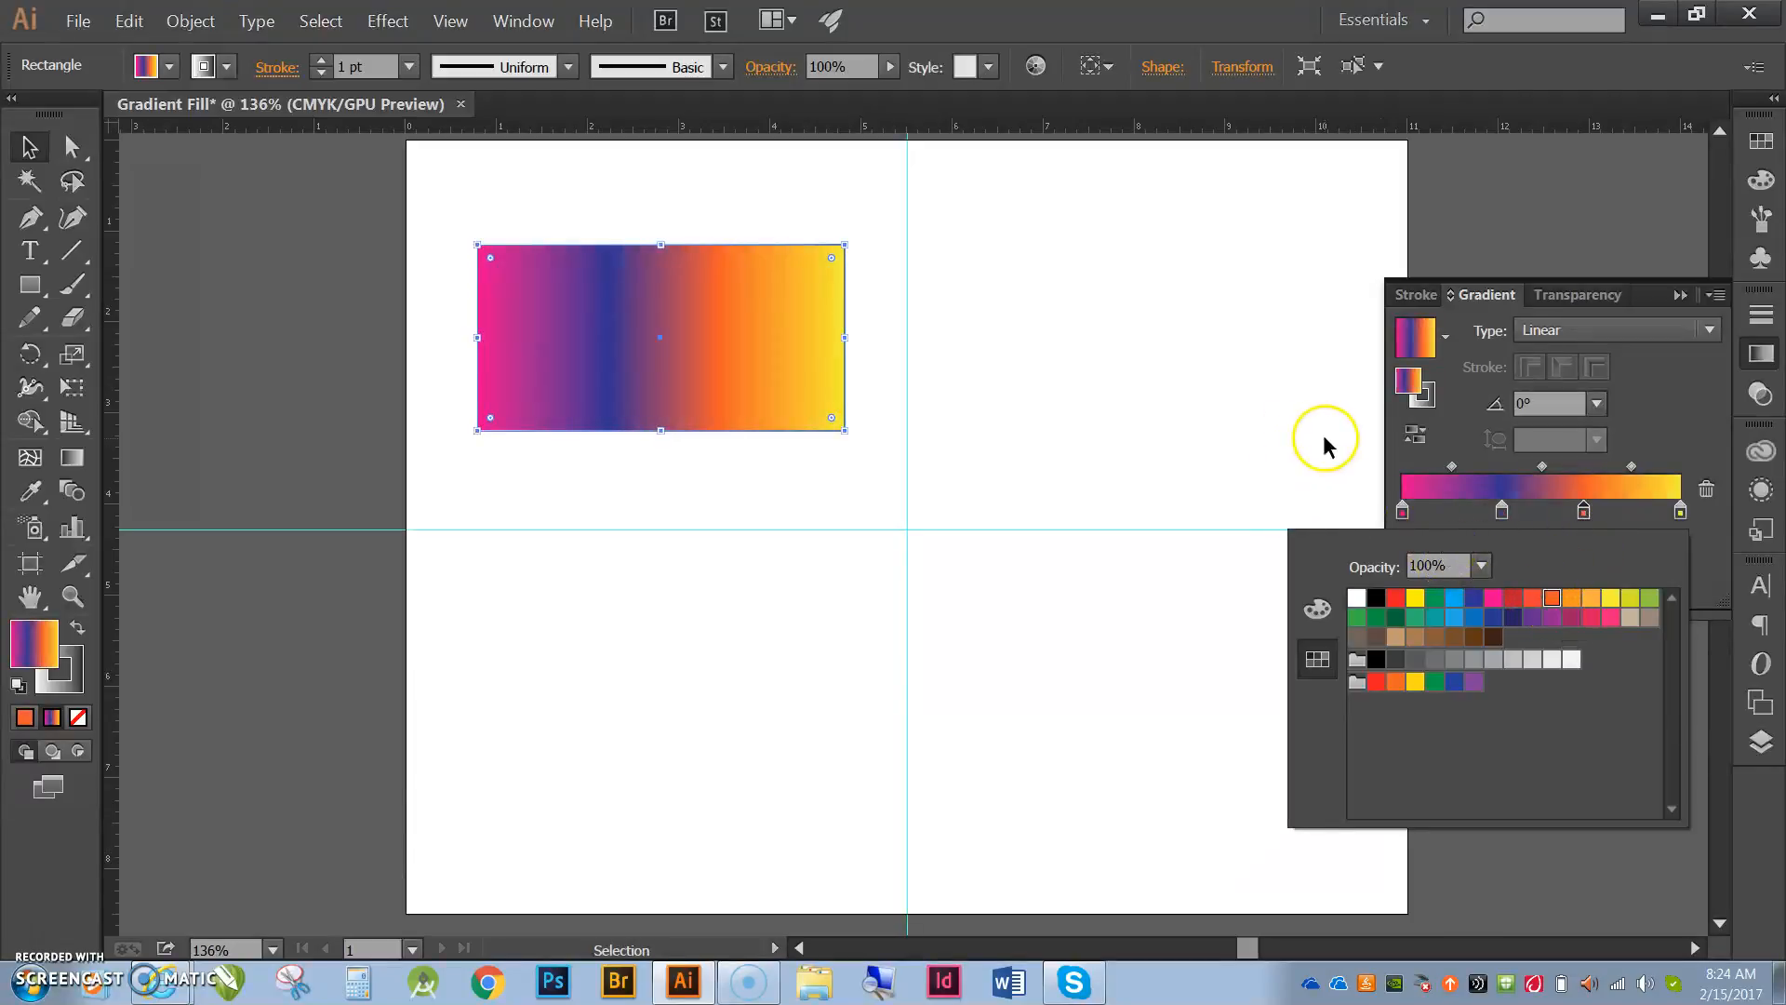
pyautogui.click(1687, 440)
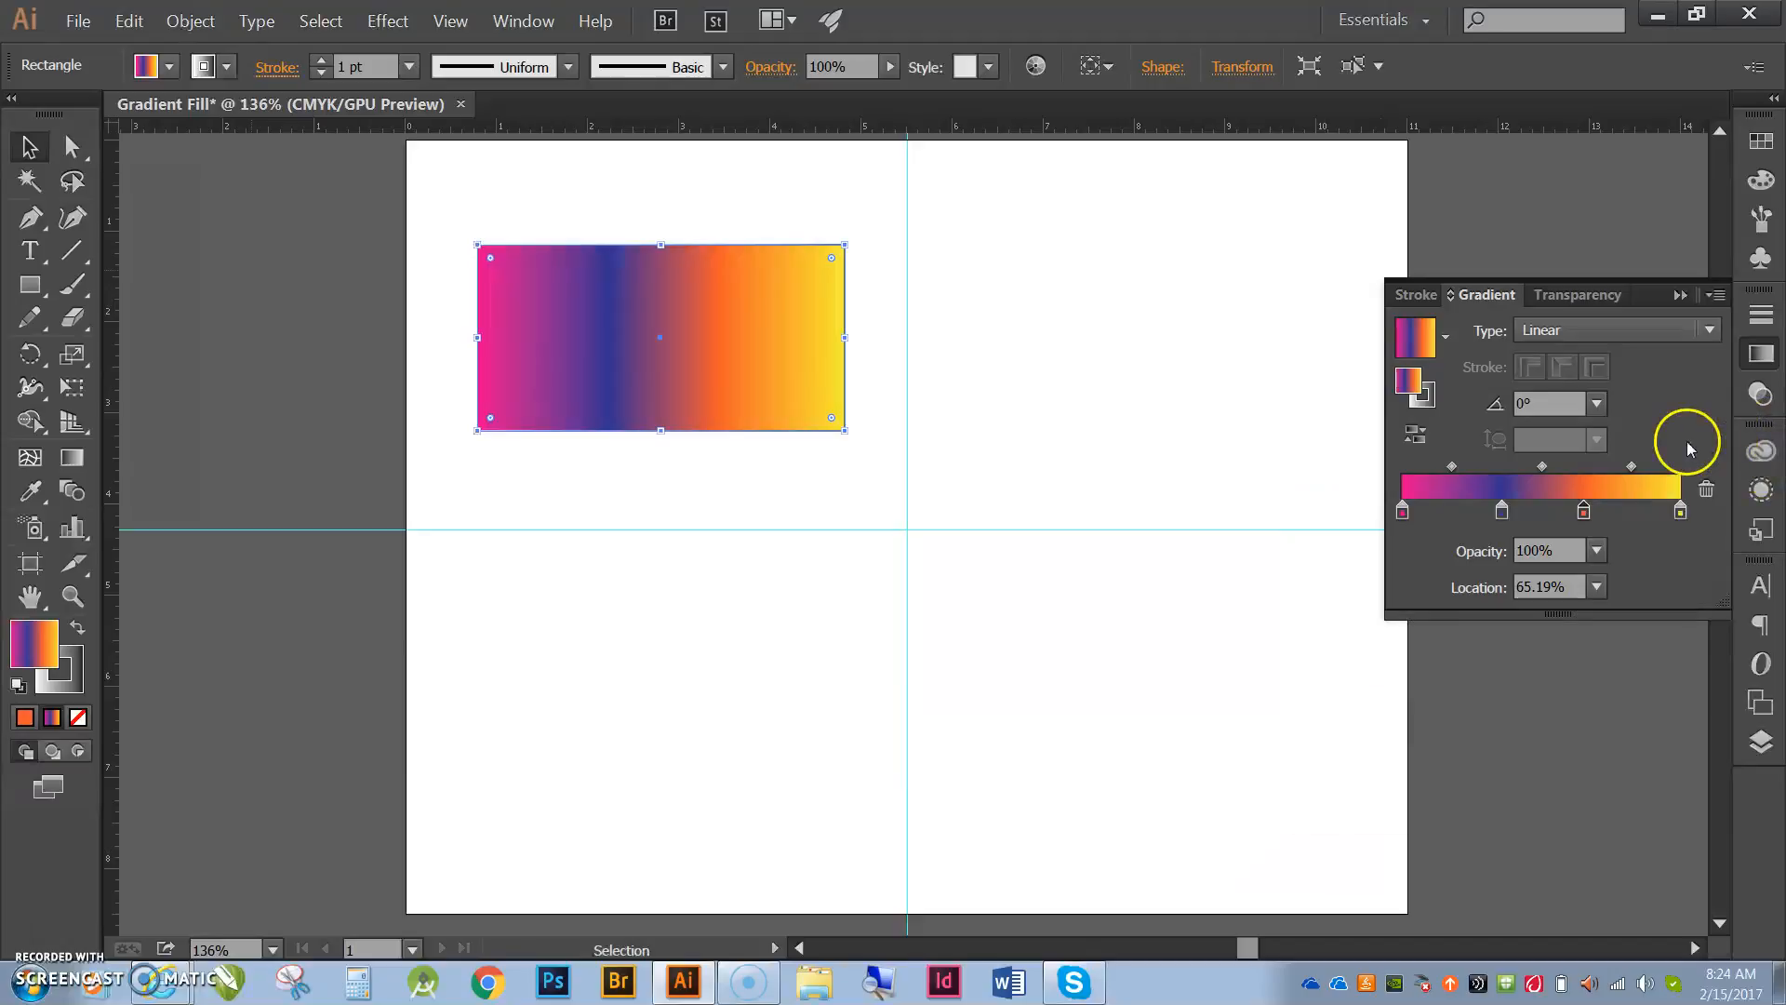
# Set the fill gradient's angle to 45°, try 90°, and return it to 45°.
pyautogui.click(1594, 405)
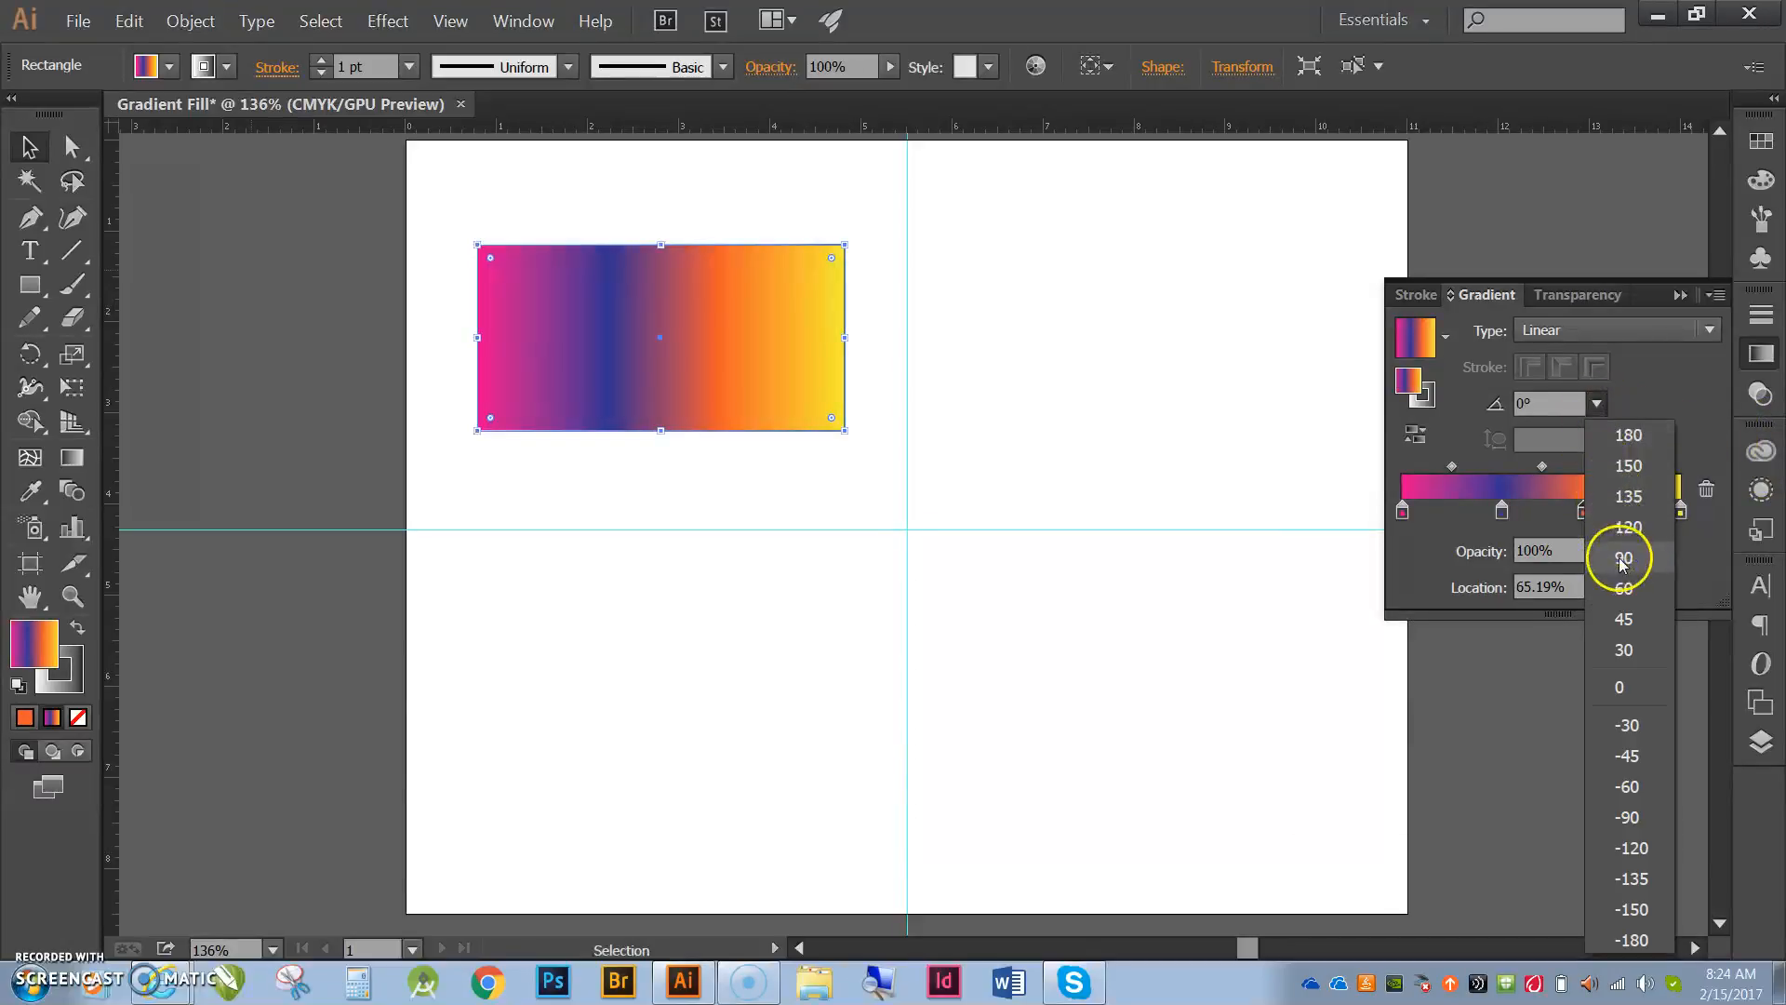
pyautogui.click(1635, 619)
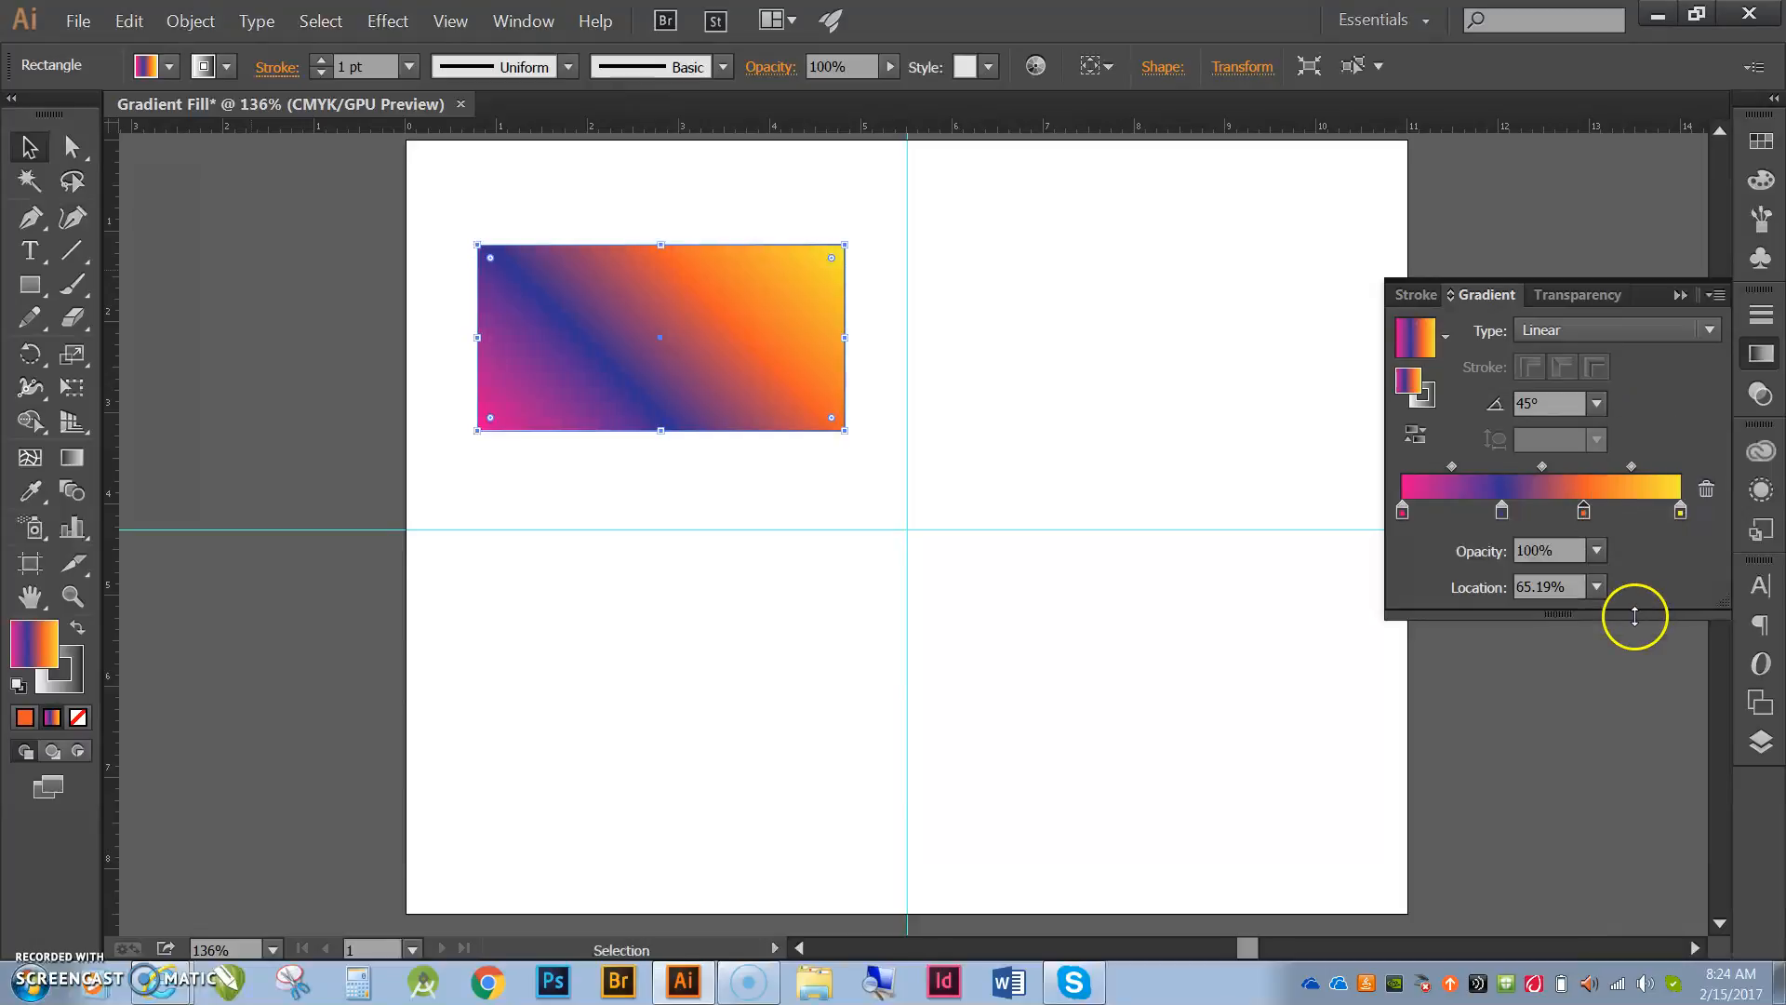
pyautogui.click(1596, 402)
pyautogui.click(1618, 564)
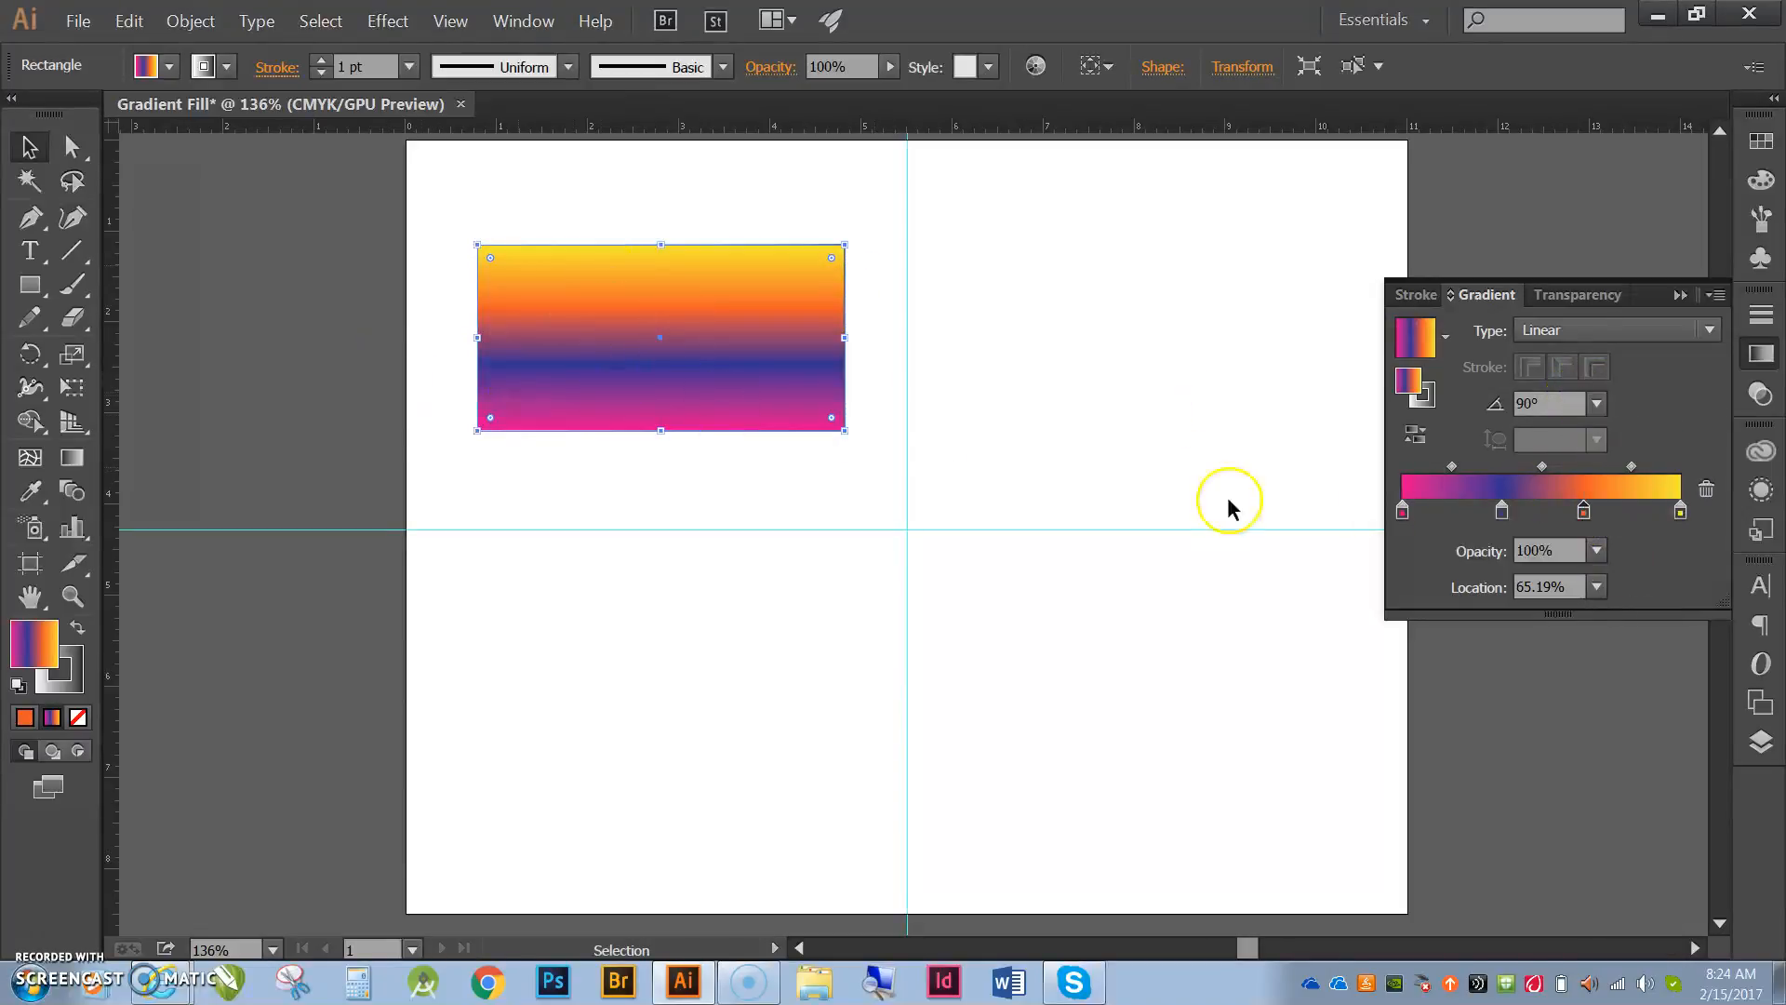
pyautogui.click(1596, 403)
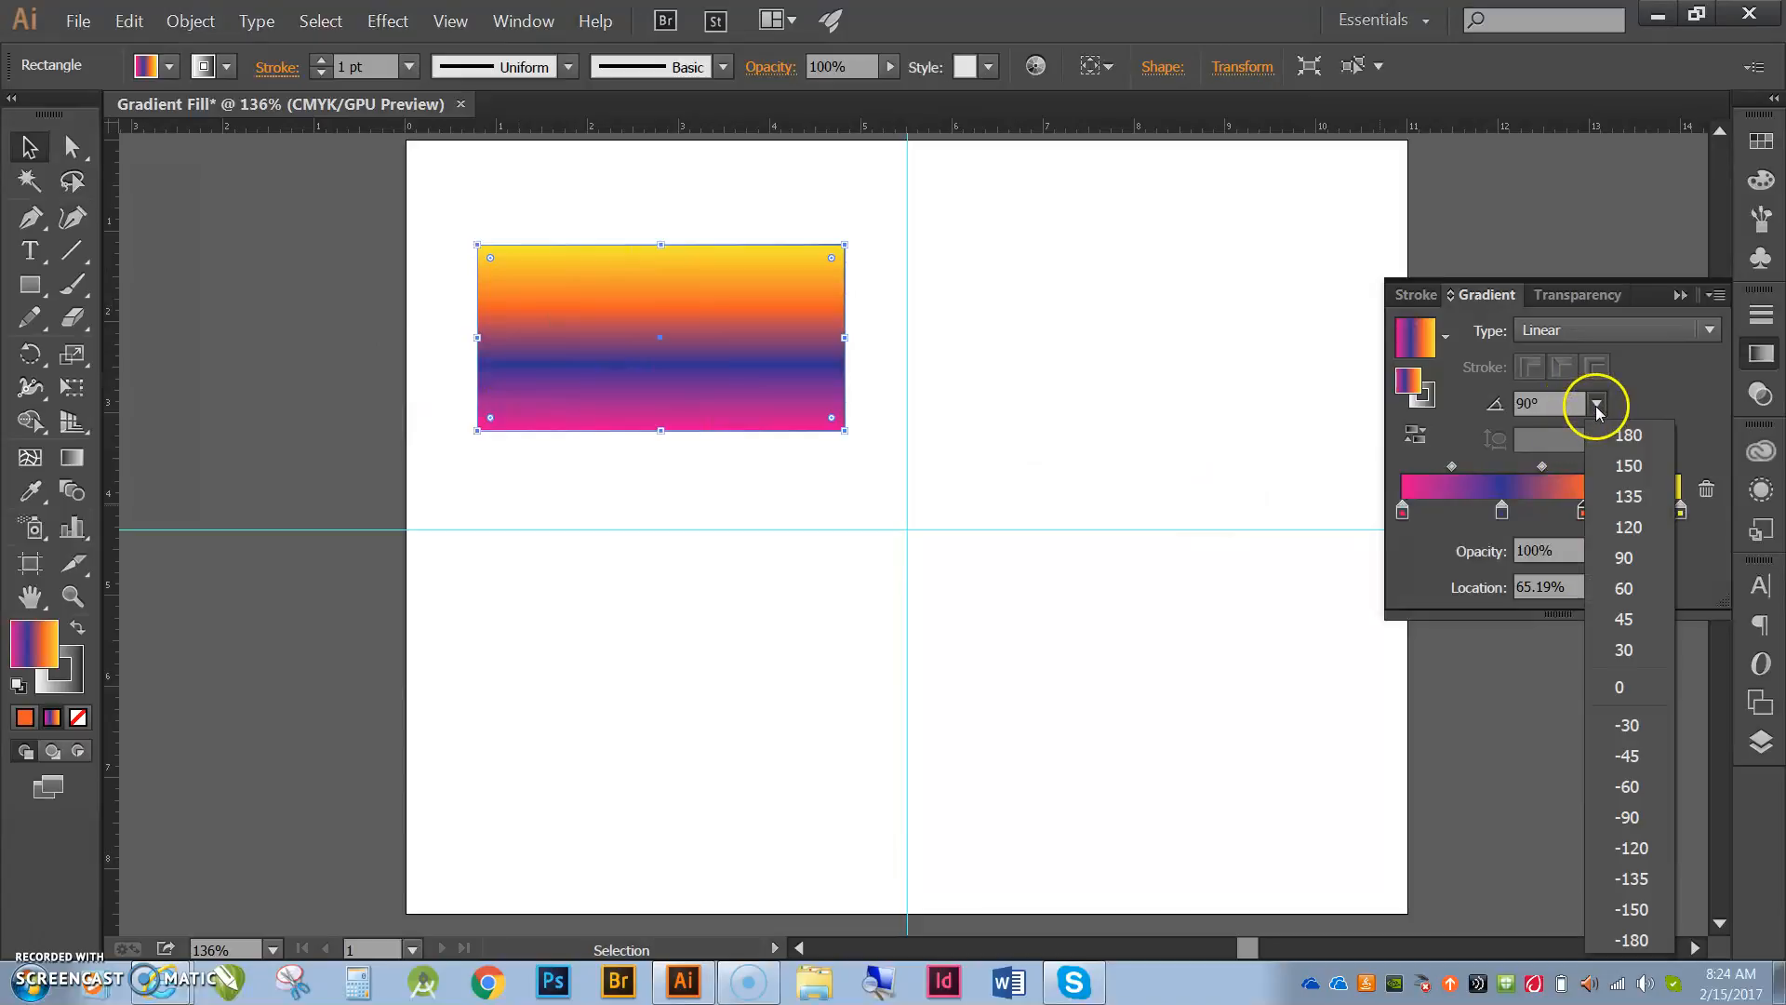
pyautogui.click(1619, 621)
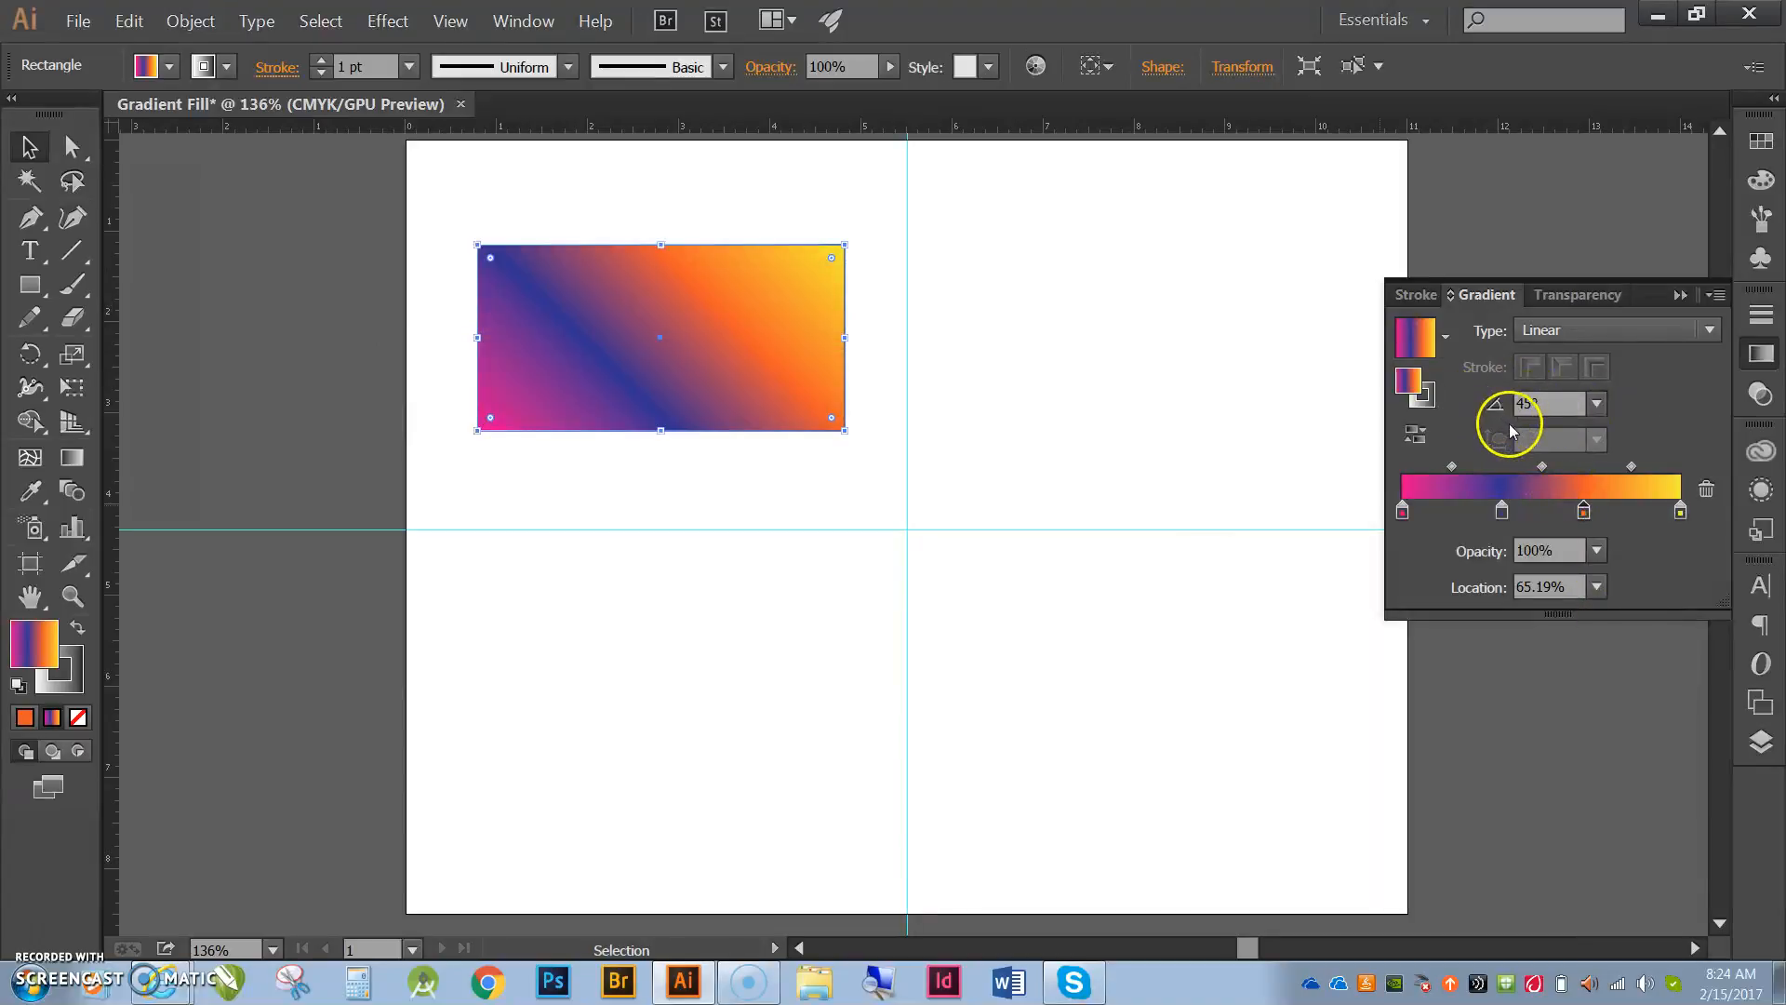
# Resize the Twirl tool's brush and twist curls along the gradient rectangle's bottom, right and top edges.
pyautogui.click(30, 391)
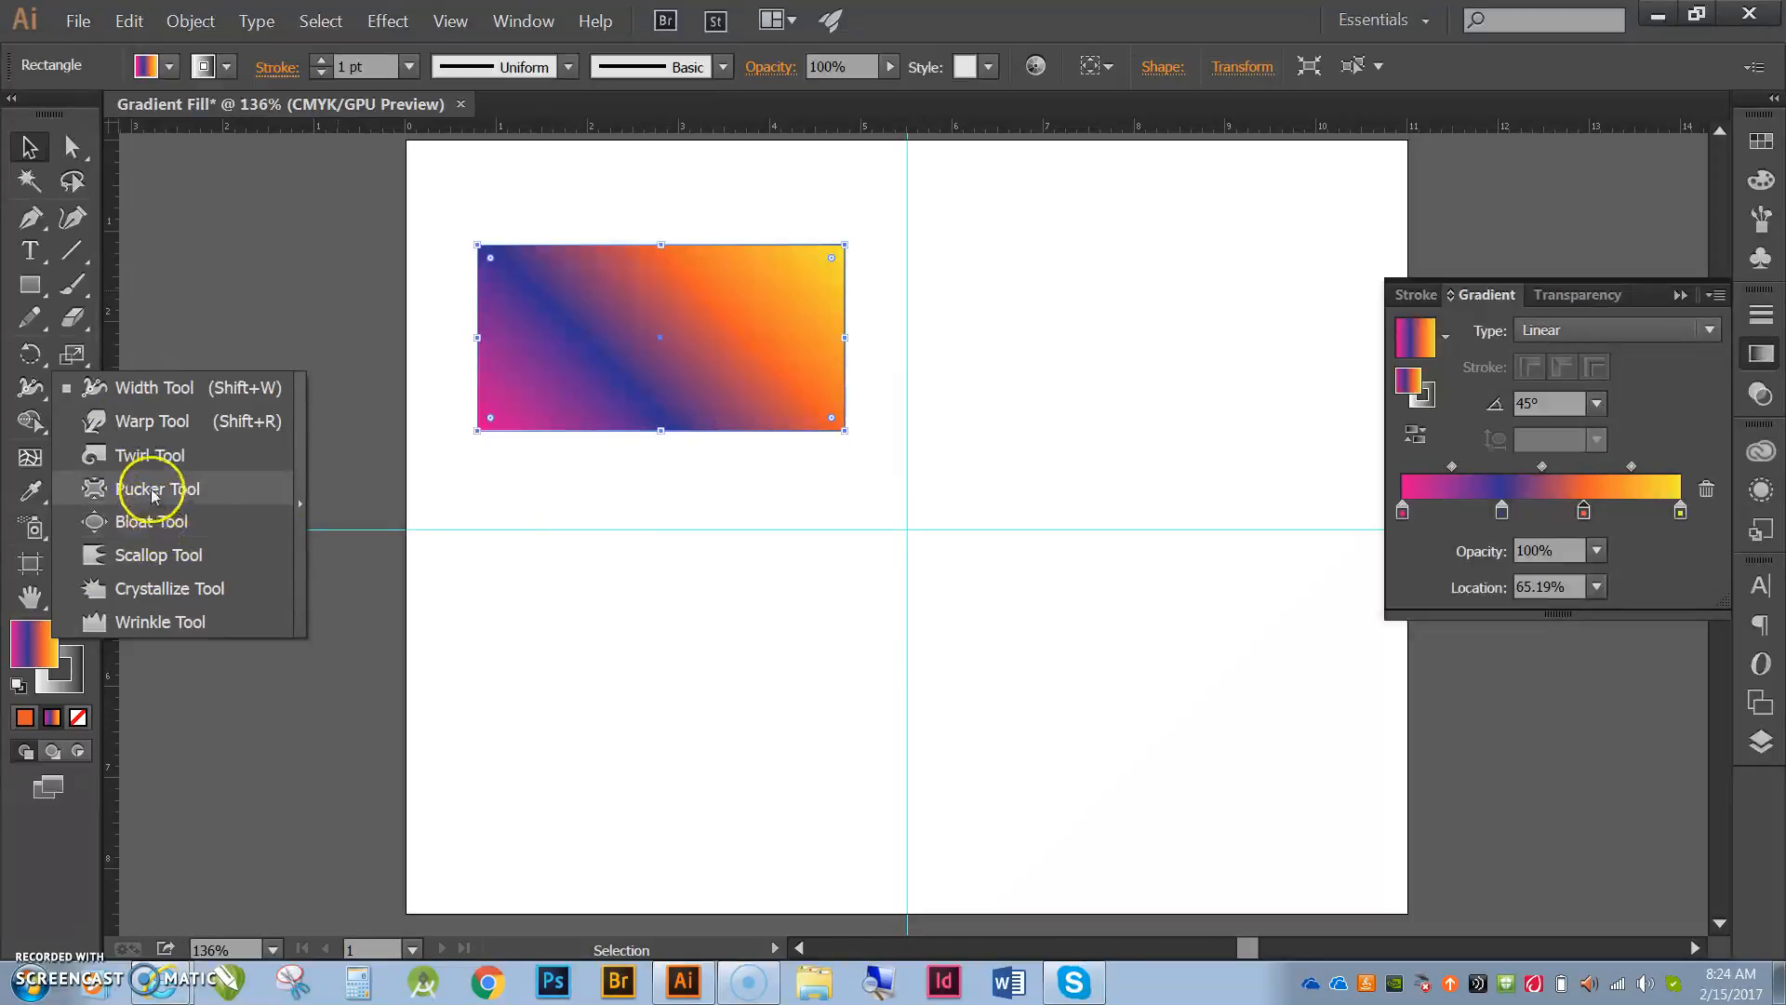
pyautogui.click(155, 457)
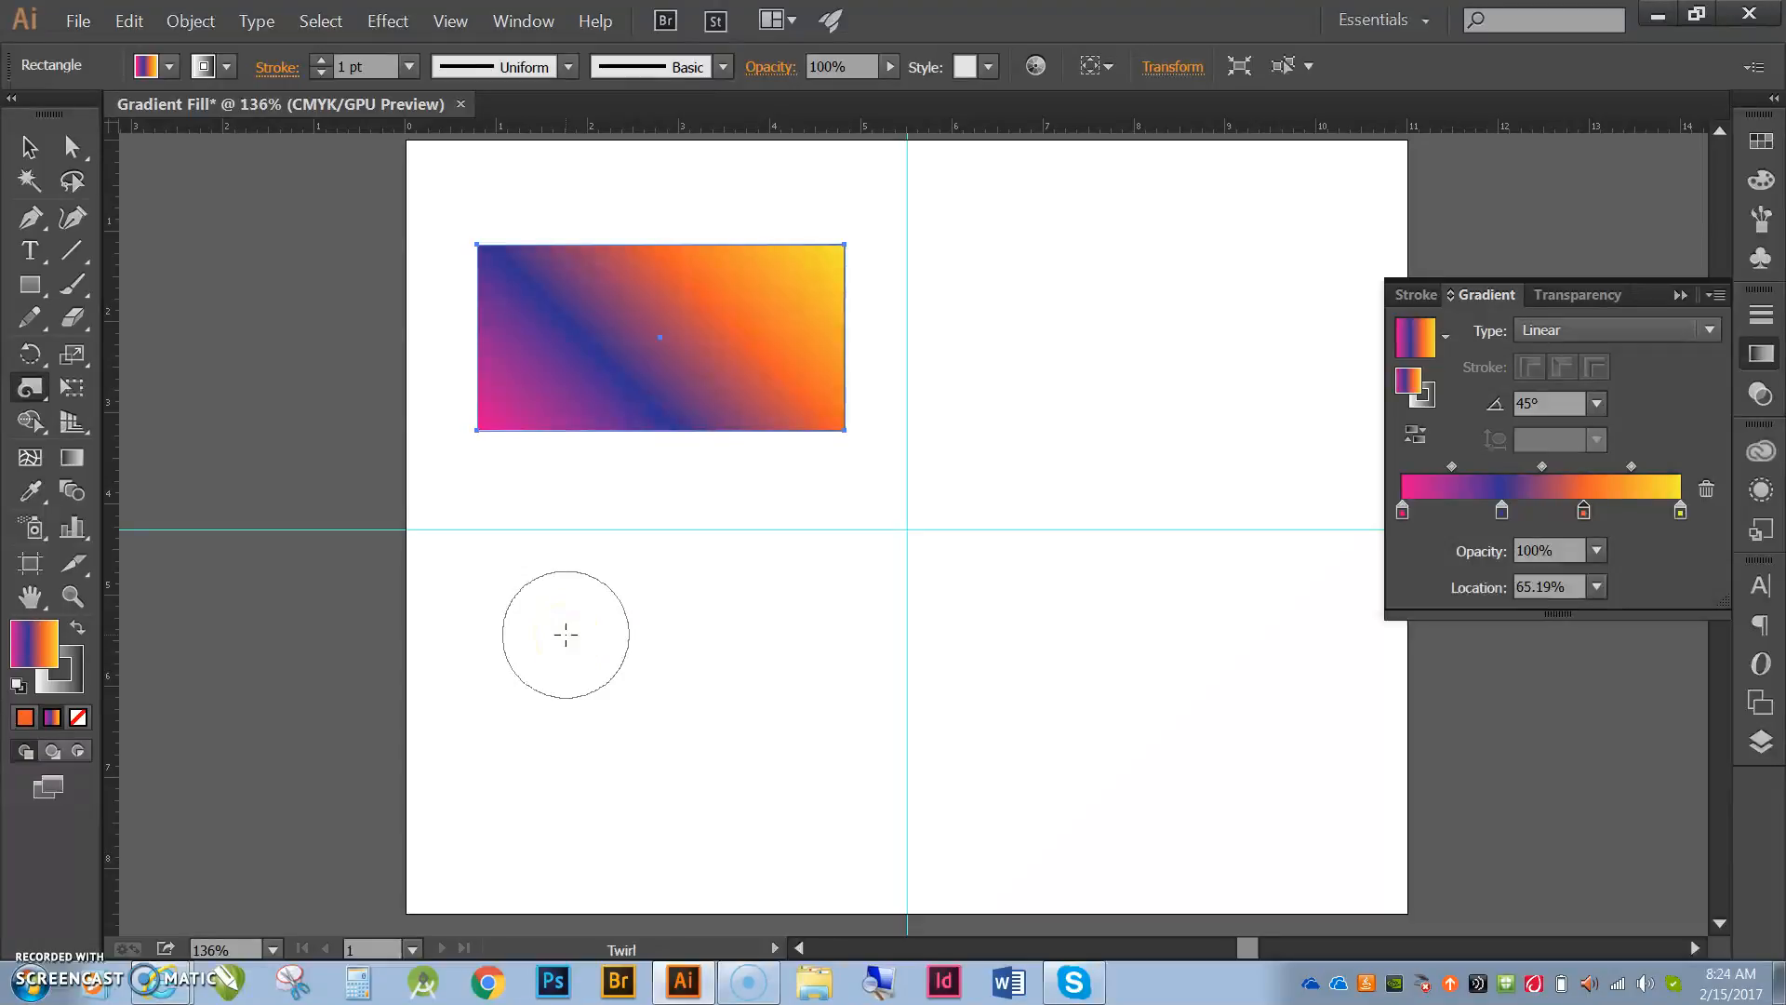
pyautogui.moveTo(566, 637)
pyautogui.mouseDown()
pyautogui.moveTo(578, 649)
pyautogui.moveTo(539, 670)
pyautogui.moveTo(490, 650)
pyautogui.moveTo(534, 660)
pyautogui.mouseUp()
pyautogui.moveTo(512, 533)
pyautogui.mouseDown()
pyautogui.moveTo(472, 422)
pyautogui.moveTo(530, 455)
pyautogui.moveTo(586, 430)
pyautogui.moveTo(722, 466)
pyautogui.moveTo(725, 414)
pyautogui.moveTo(766, 443)
pyautogui.mouseUp()
pyautogui.moveTo(835, 385)
pyautogui.mouseDown()
pyautogui.moveTo(845, 270)
pyautogui.moveTo(810, 240)
pyautogui.moveTo(575, 244)
pyautogui.mouseUp()
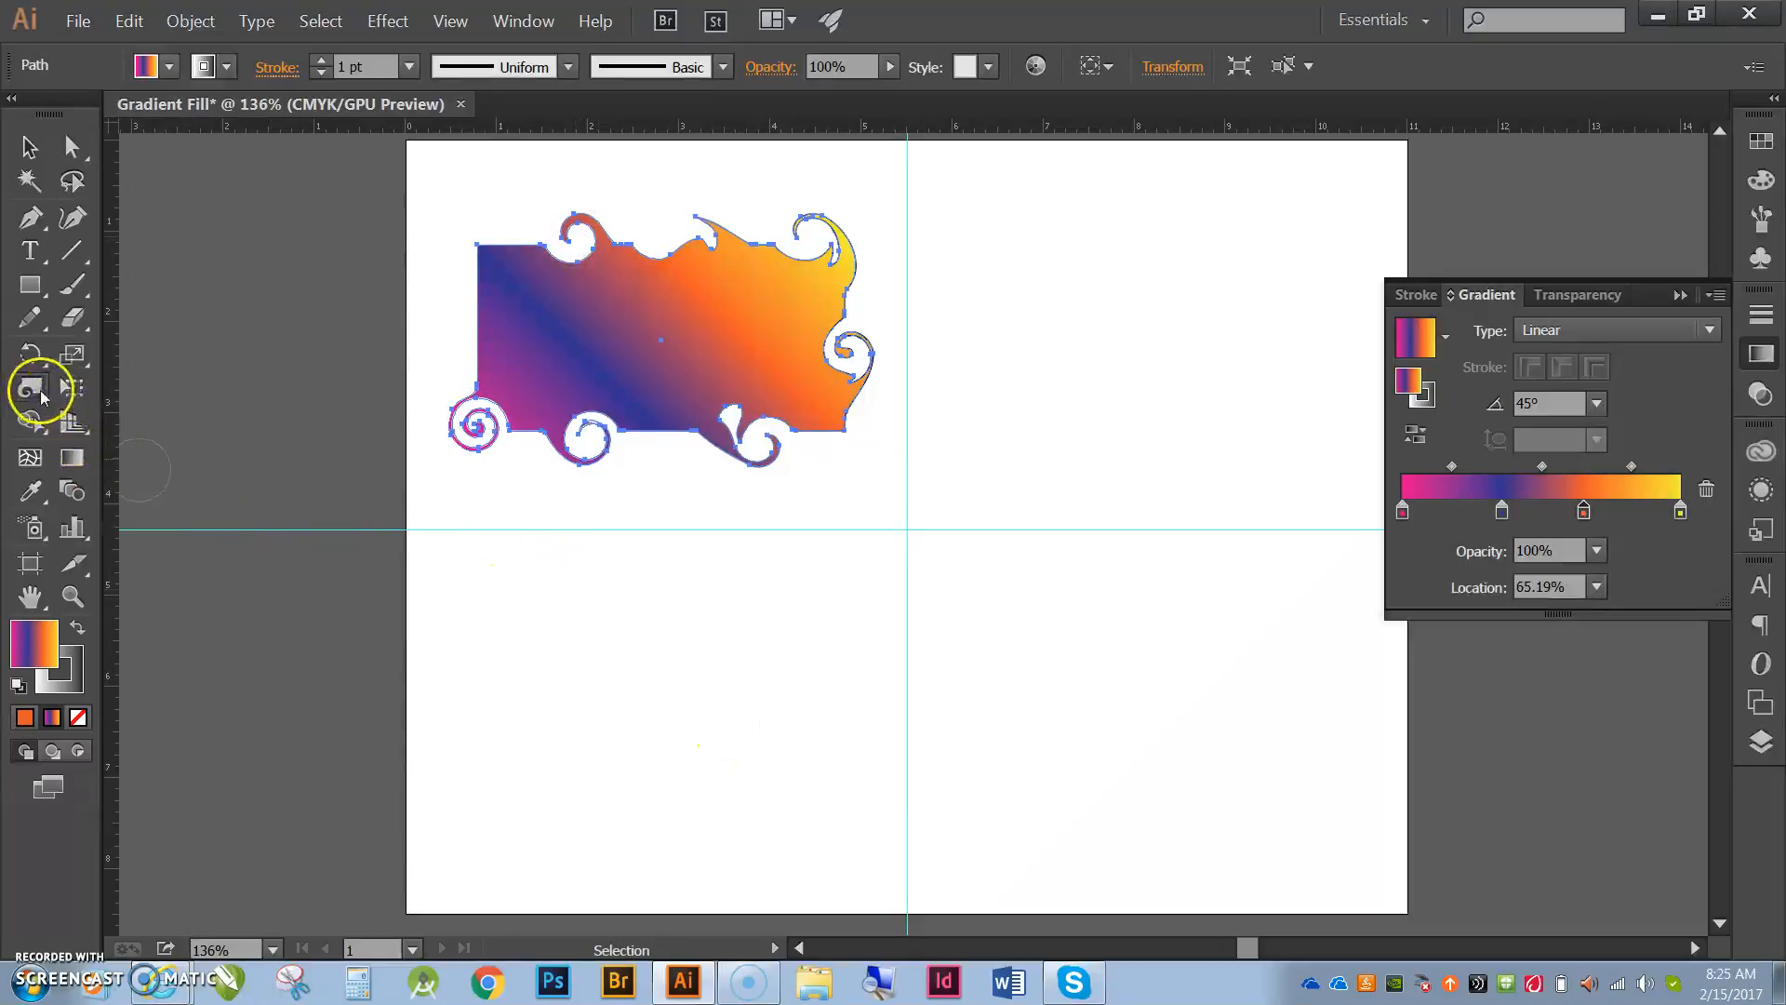
# Crystallize the shape's upper-left corner, then widen the brush into an ellipse and add spikes along its lower-right and bottom edges.
pyautogui.click(35, 391)
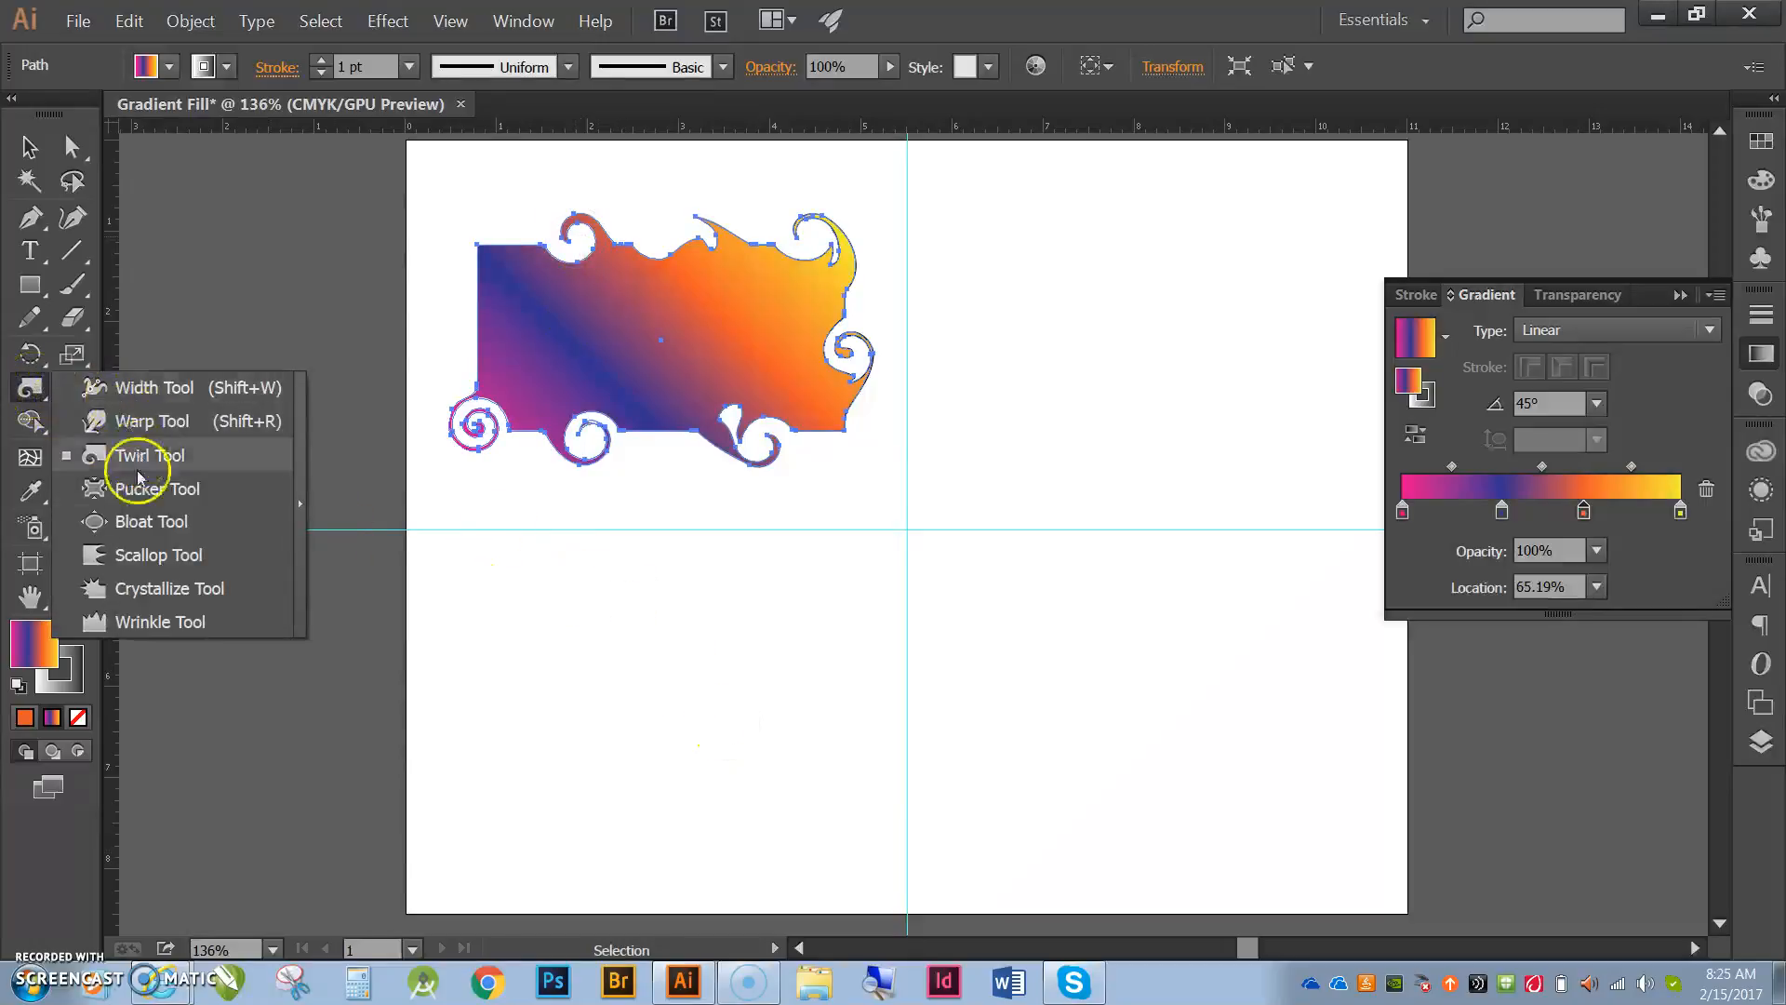
pyautogui.click(149, 588)
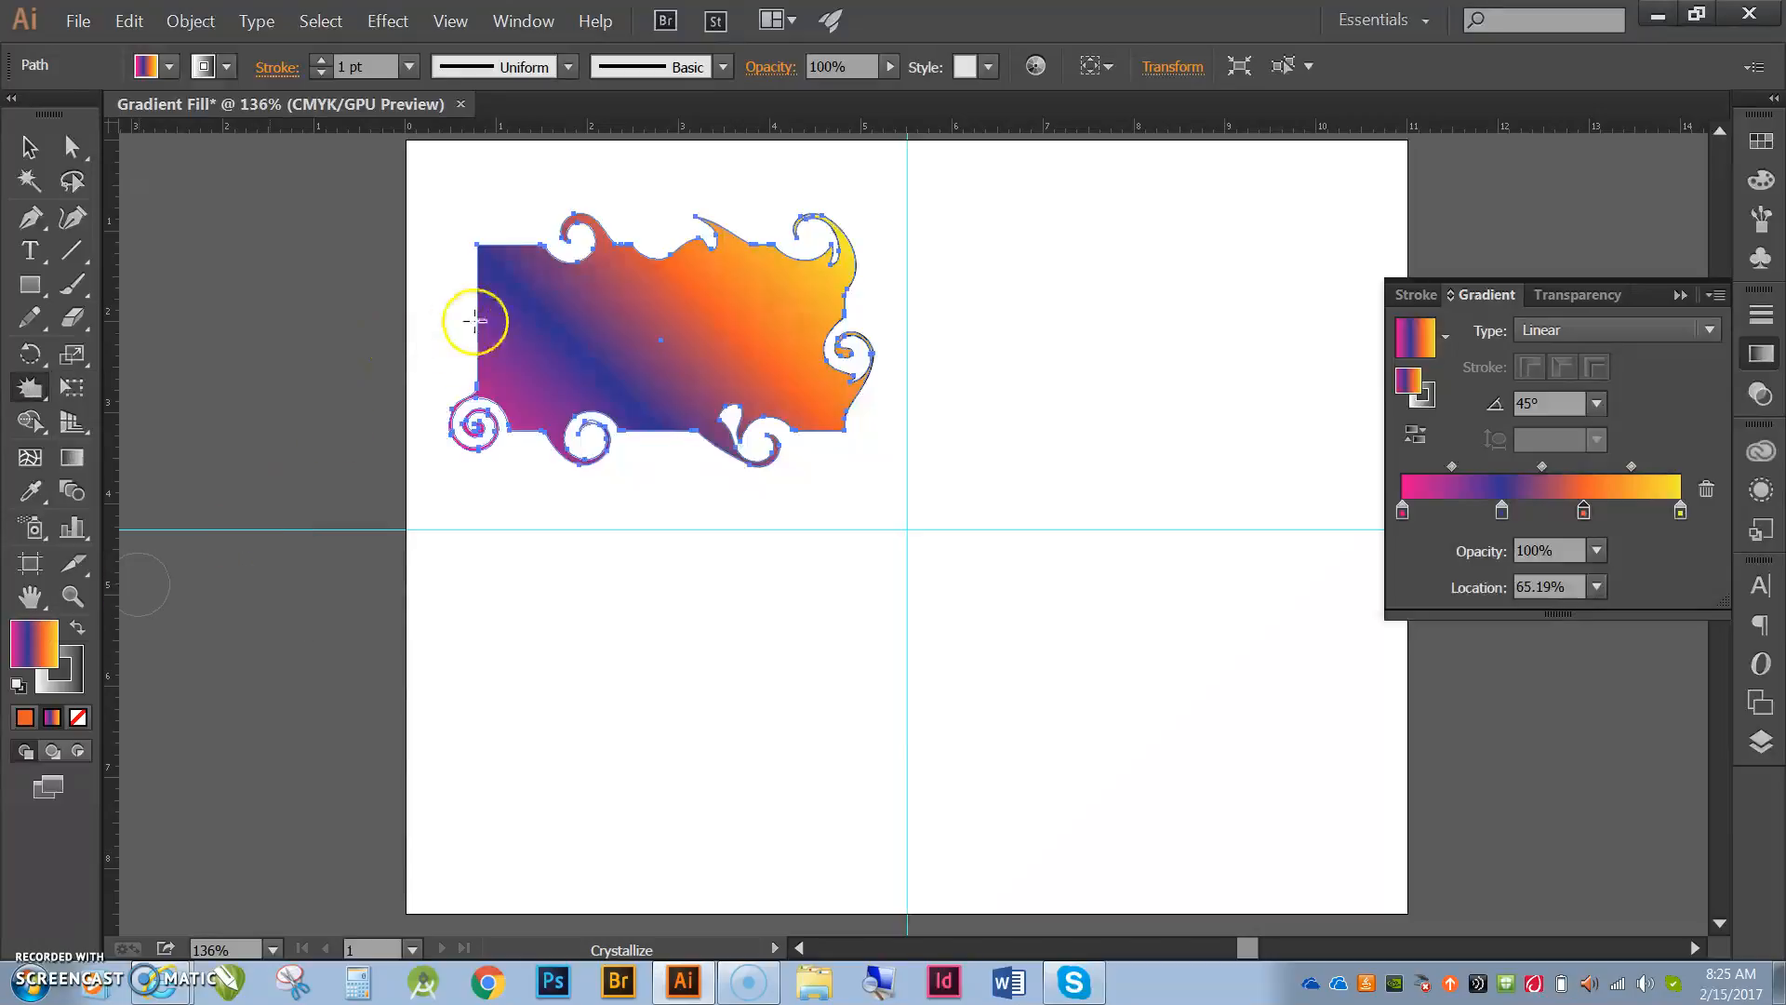
pyautogui.moveTo(480, 289)
pyautogui.mouseDown()
pyautogui.moveTo(440, 251)
pyautogui.moveTo(512, 256)
pyautogui.moveTo(512, 206)
pyautogui.mouseUp()
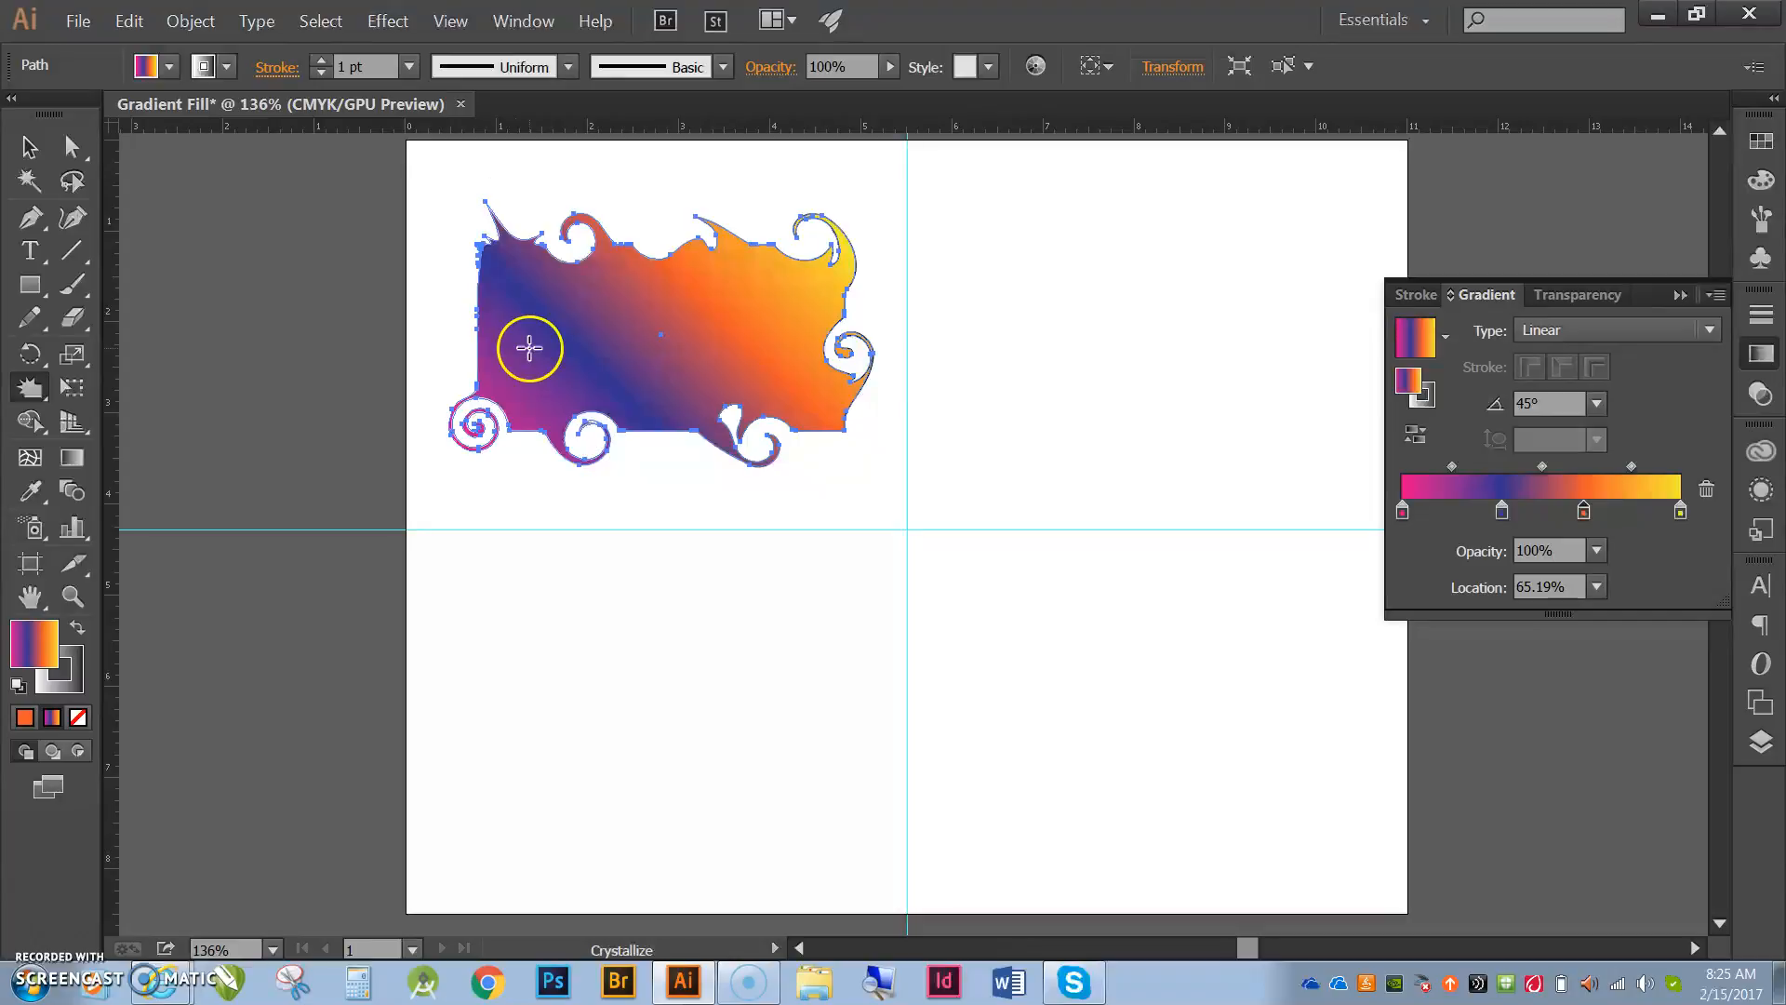
pyautogui.moveTo(685, 636)
pyautogui.mouseDown()
pyautogui.moveTo(729, 642)
pyautogui.moveTo(734, 661)
pyautogui.moveTo(756, 629)
pyautogui.mouseUp()
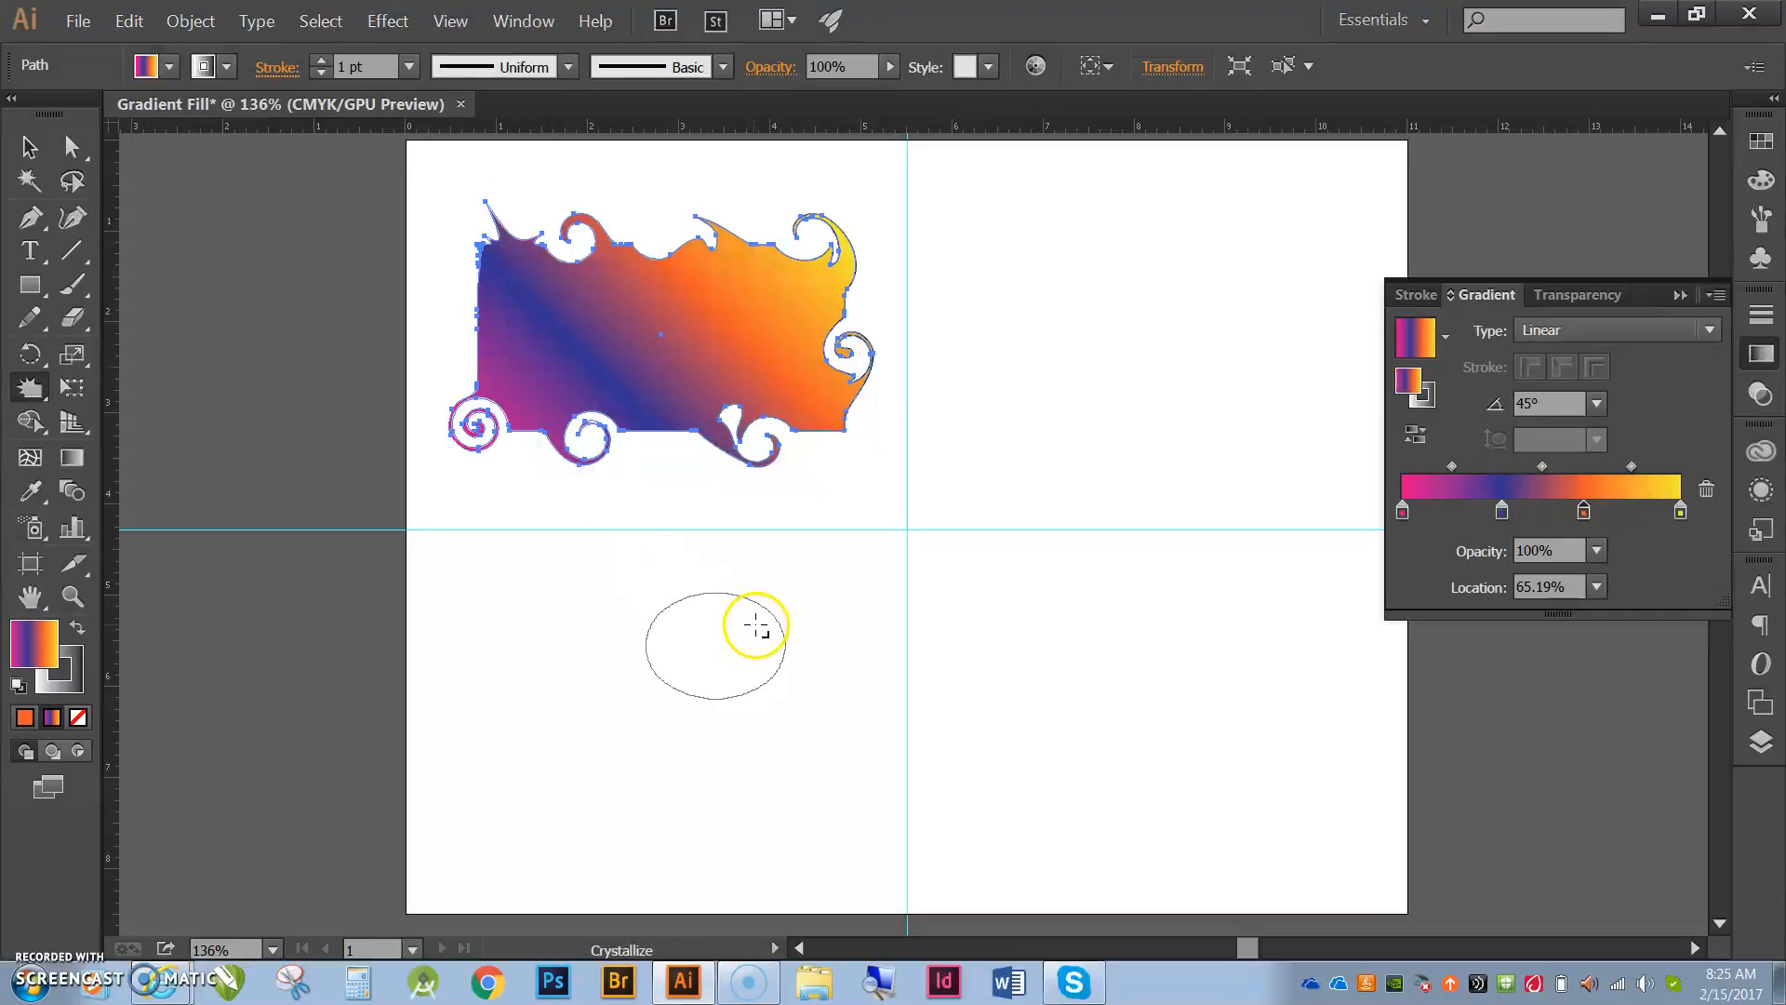
pyautogui.moveTo(821, 387)
pyautogui.mouseDown()
pyautogui.moveTo(838, 452)
pyautogui.moveTo(818, 465)
pyautogui.moveTo(595, 421)
pyautogui.moveTo(688, 479)
pyautogui.mouseUp()
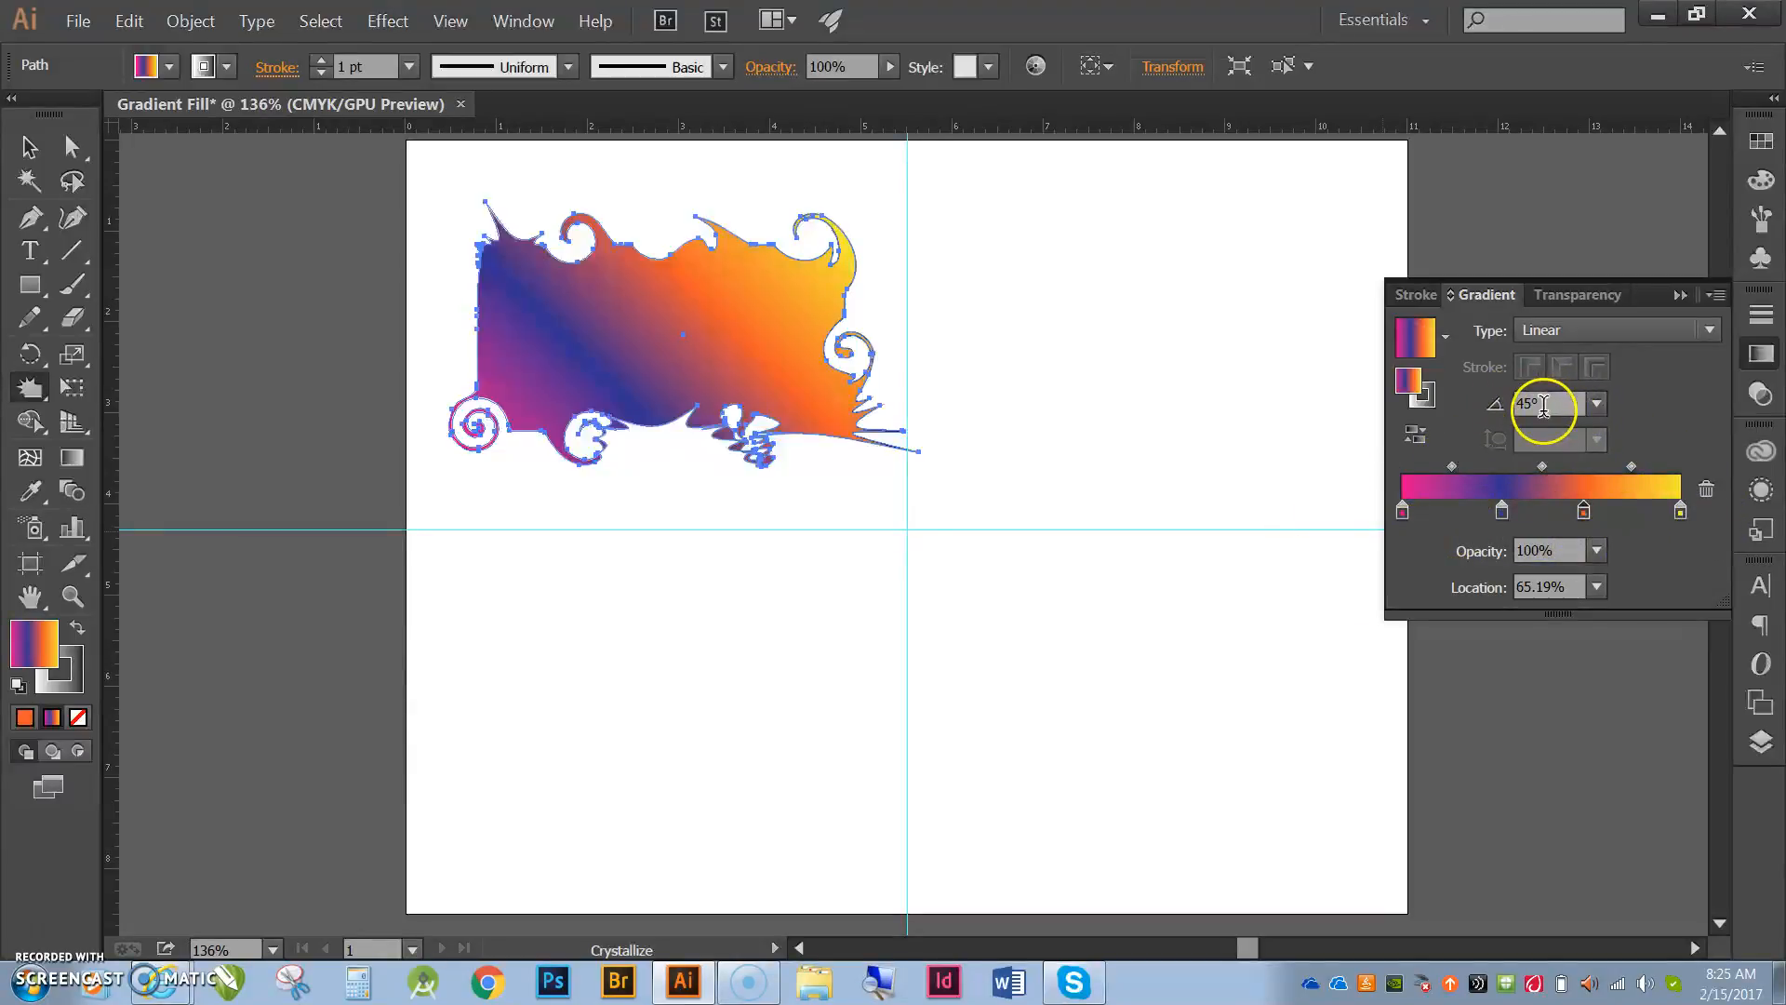
# Review the available gradient types, keep Linear, and collapse the gradient settings.
pyautogui.click(1702, 332)
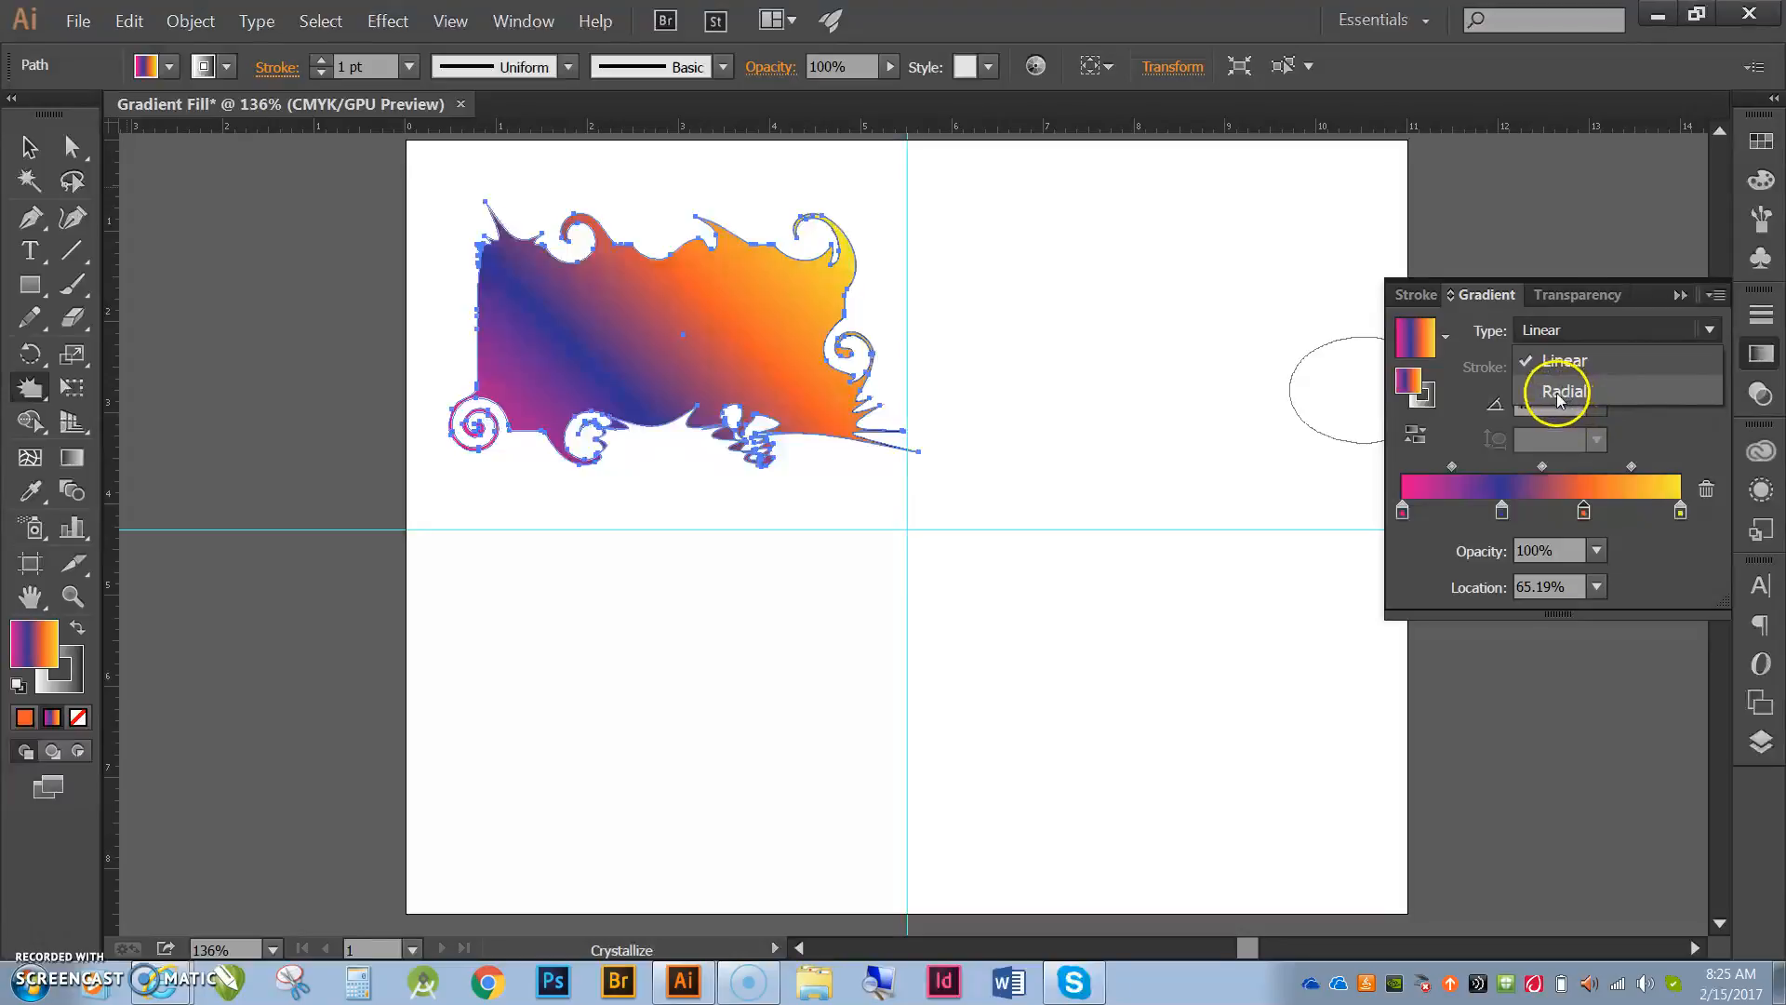
pyautogui.click(1210, 324)
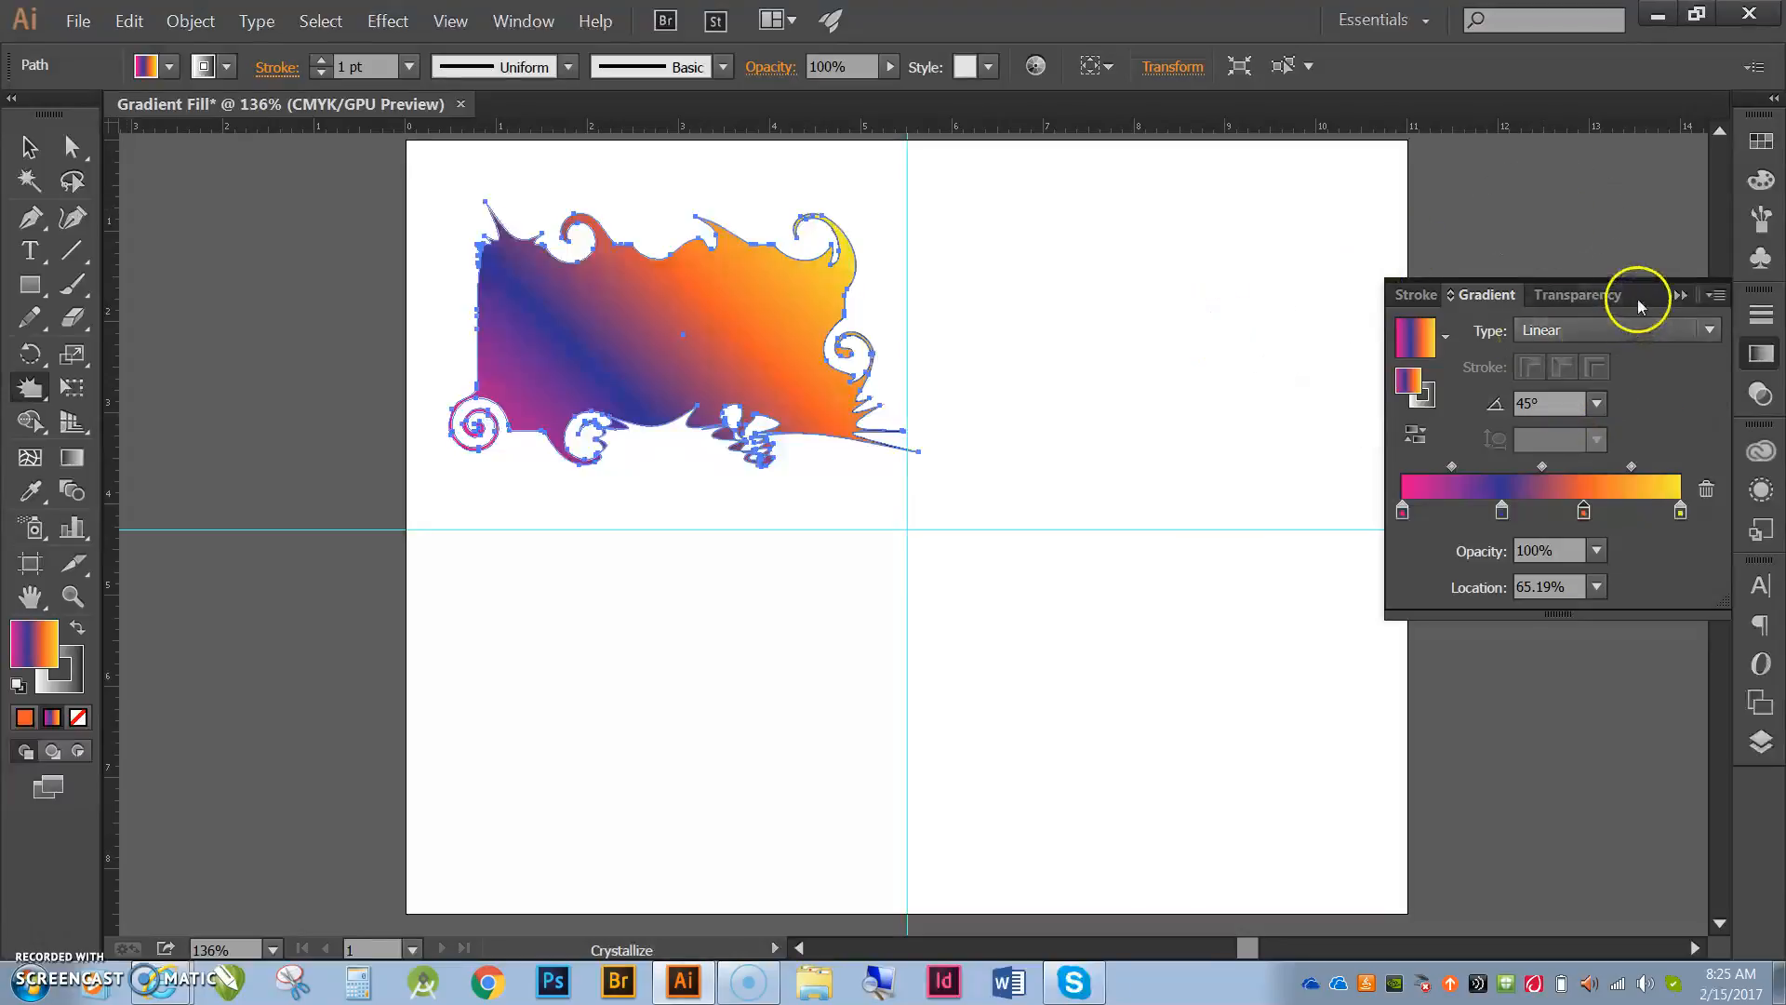
pyautogui.click(1680, 296)
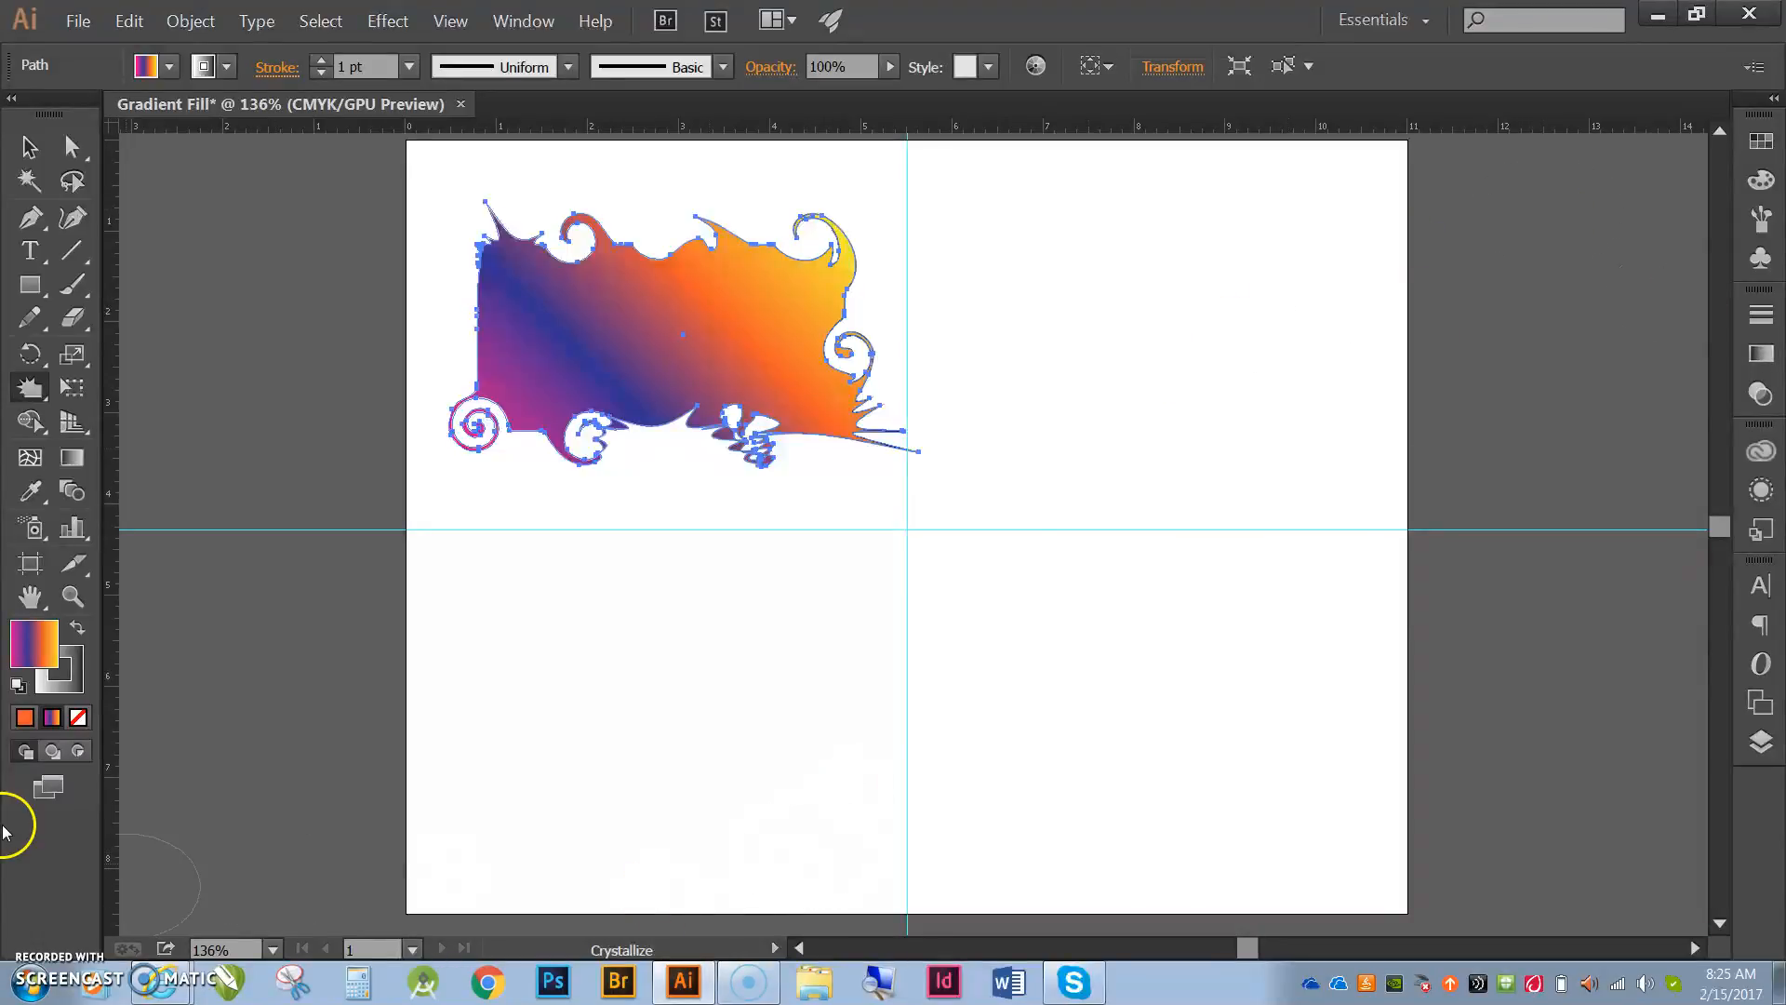